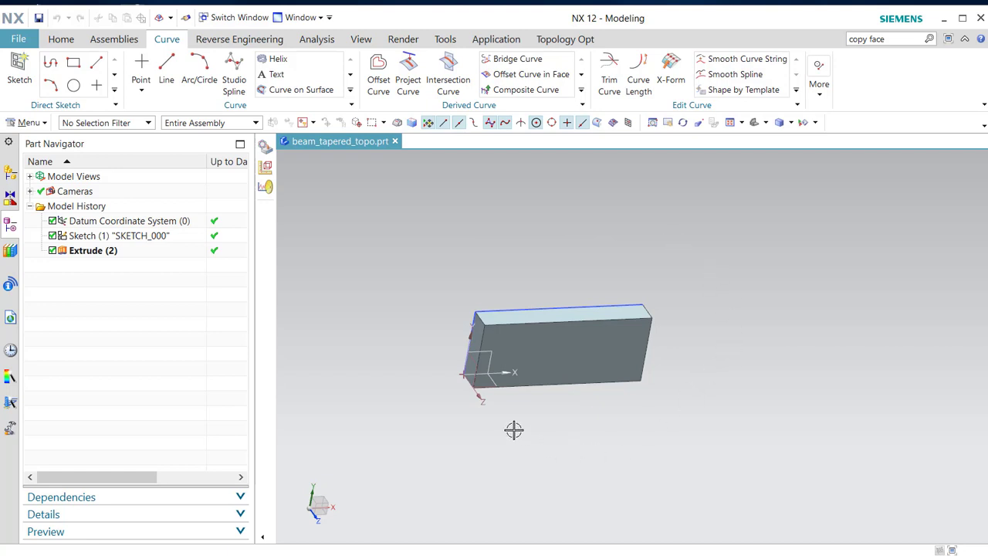
# Copy the beam's end face at the origin and its opposite end face in place with Copy Face.
pyautogui.click(930, 39)
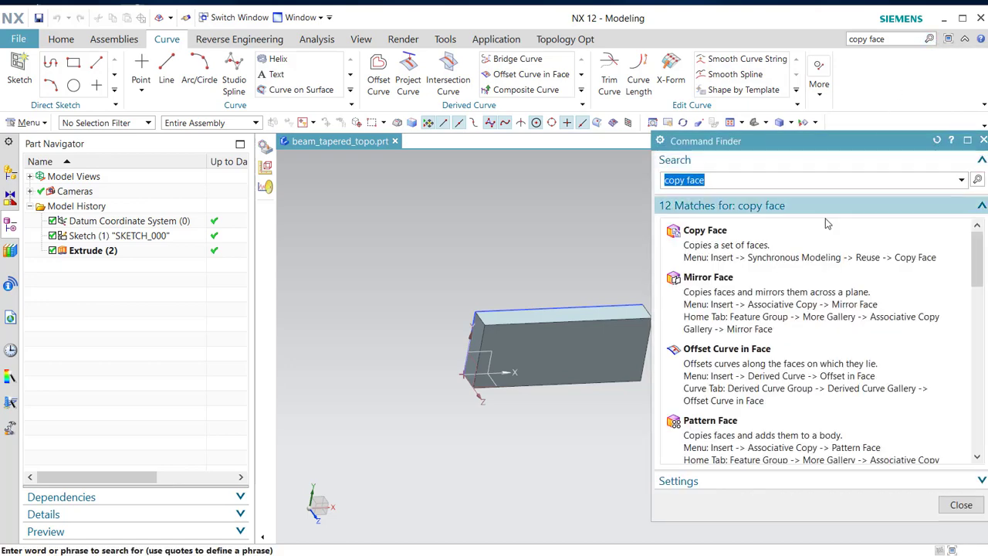
pyautogui.click(762, 255)
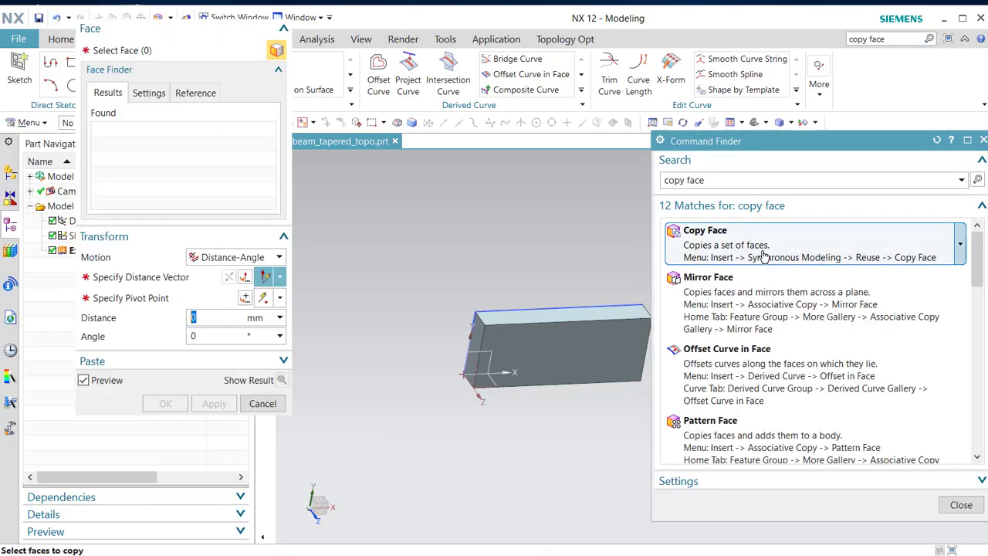
pyautogui.click(477, 334)
pyautogui.click(215, 404)
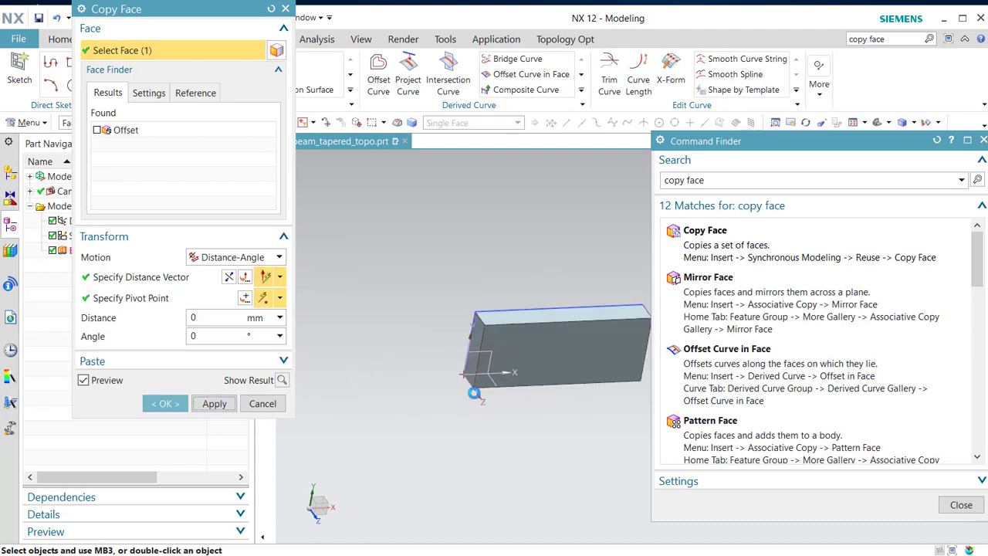
pyautogui.keyDown('shift'); pyautogui.moveTo(536, 413); pyautogui.dragTo(502, 391, button='middle'); pyautogui.keyUp('shift')
pyautogui.click(552, 332)
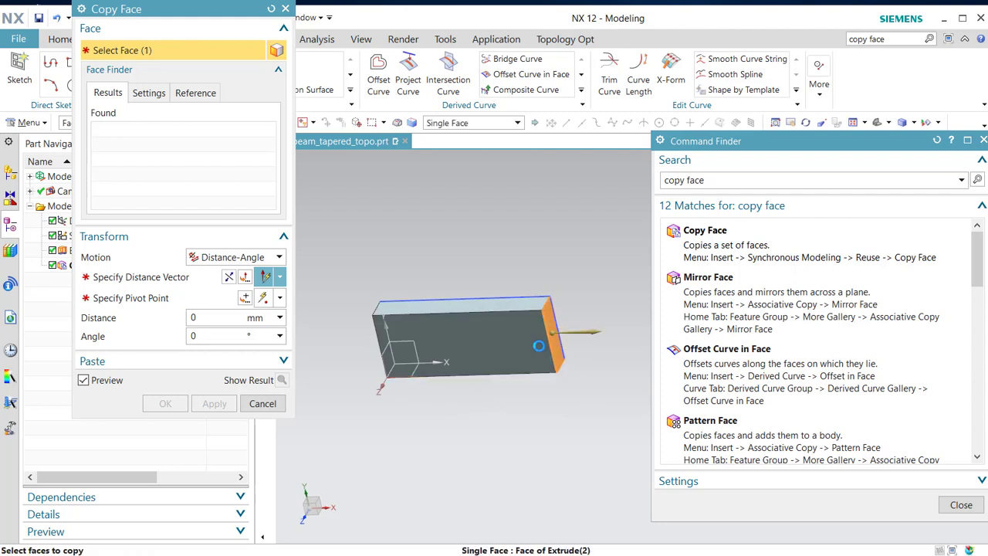
pyautogui.click(167, 404)
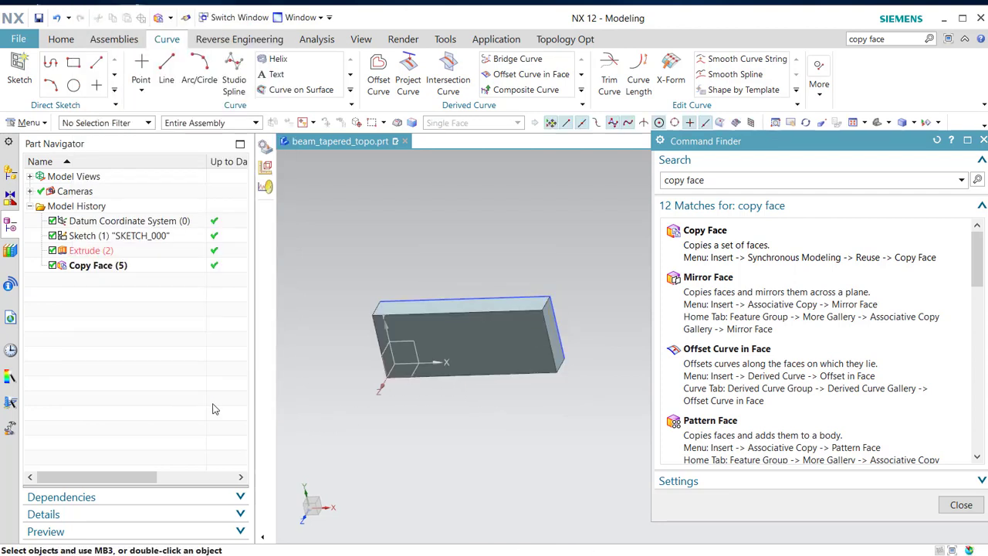
# Rename the first copied face feature, at the origin end of the beam, as "fixed".
pyautogui.click(91, 266)
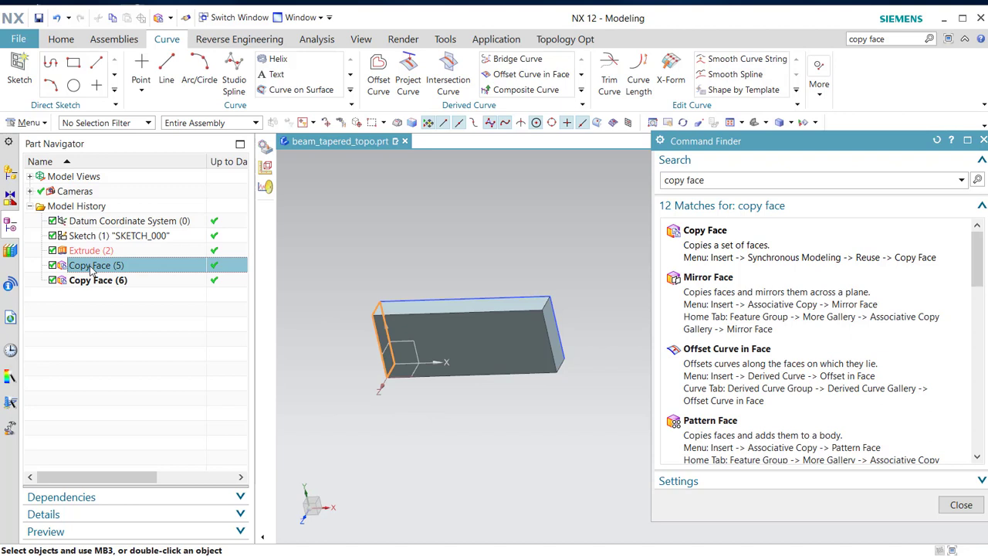
pyautogui.rightClick(90, 267)
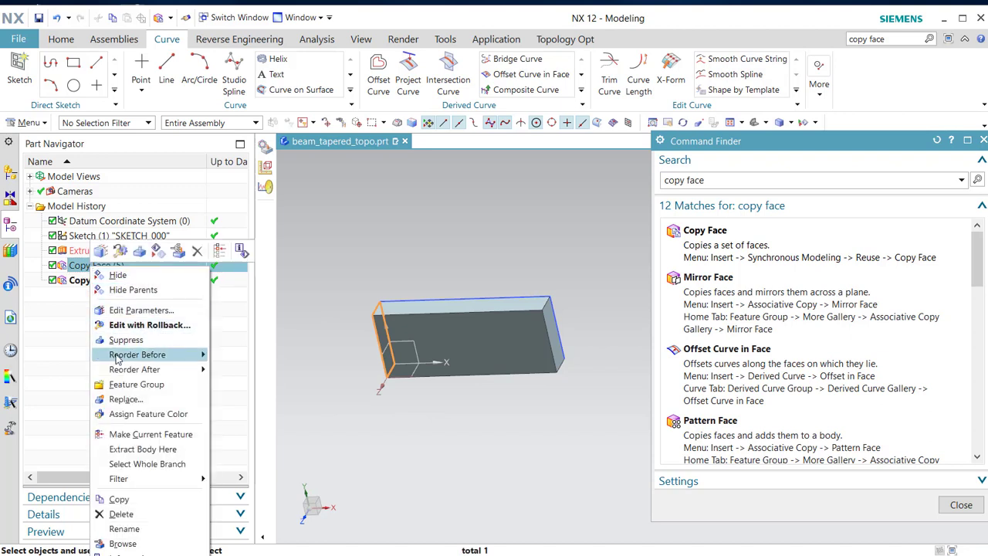
pyautogui.click(123, 529)
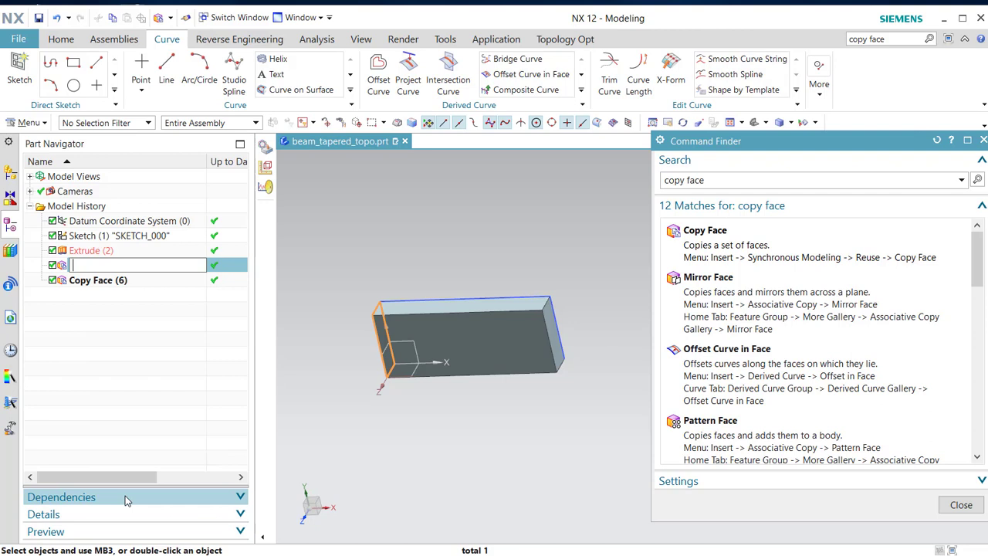
pyautogui.write('fixed')
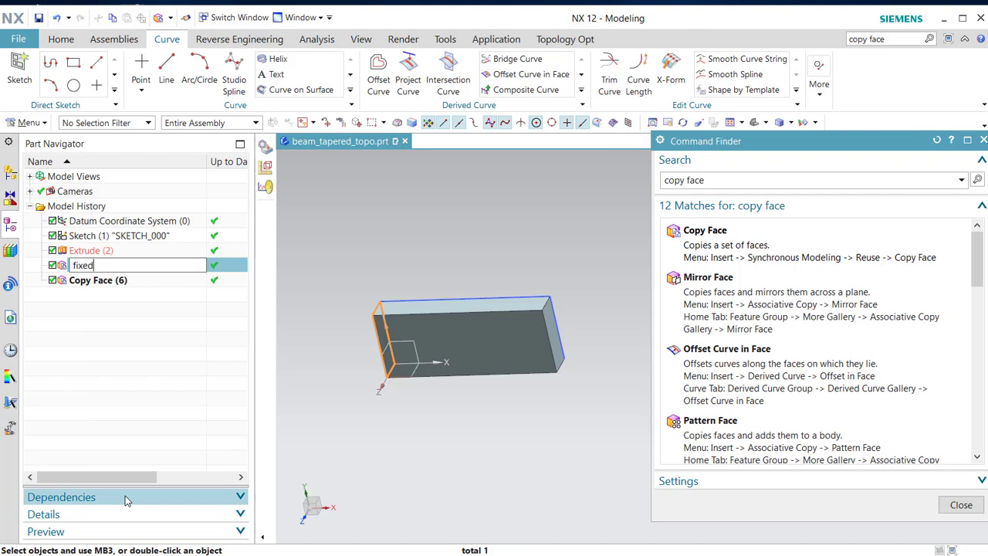
pyautogui.press('Return')
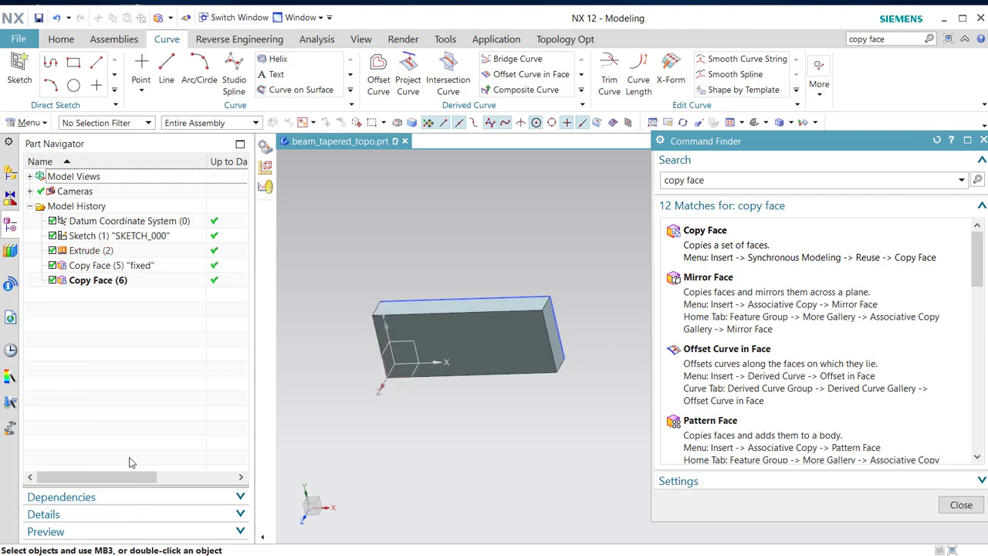
# Rename the second copied face feature, at the far end of the beam, as "force", and close the command search.
pyautogui.click(100, 280)
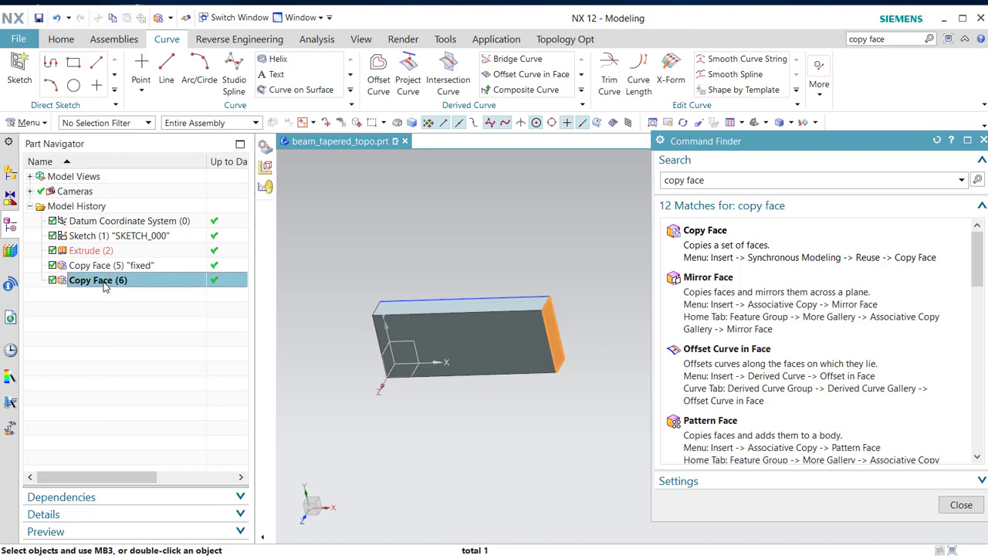
pyautogui.click(104, 283)
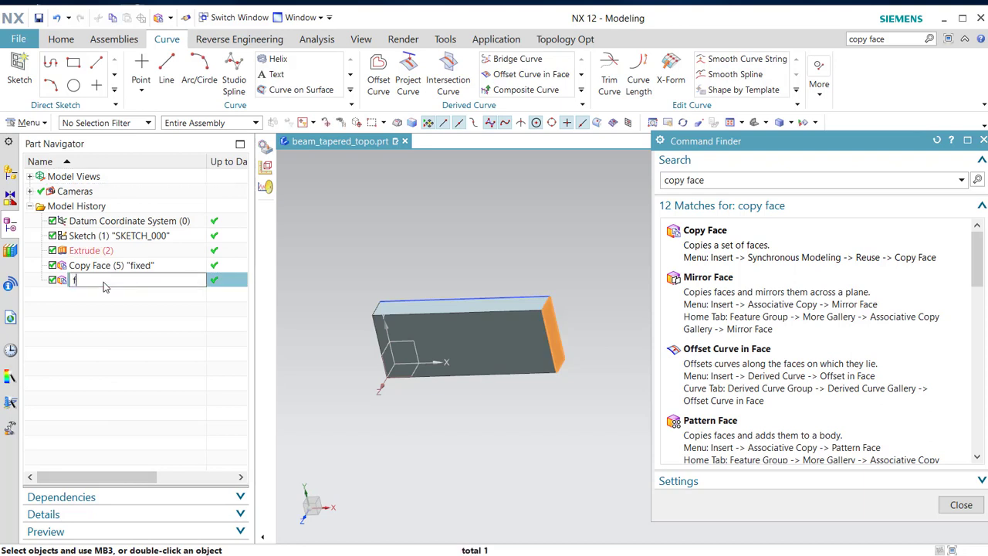
pyautogui.write('force')
pyautogui.press('Return')
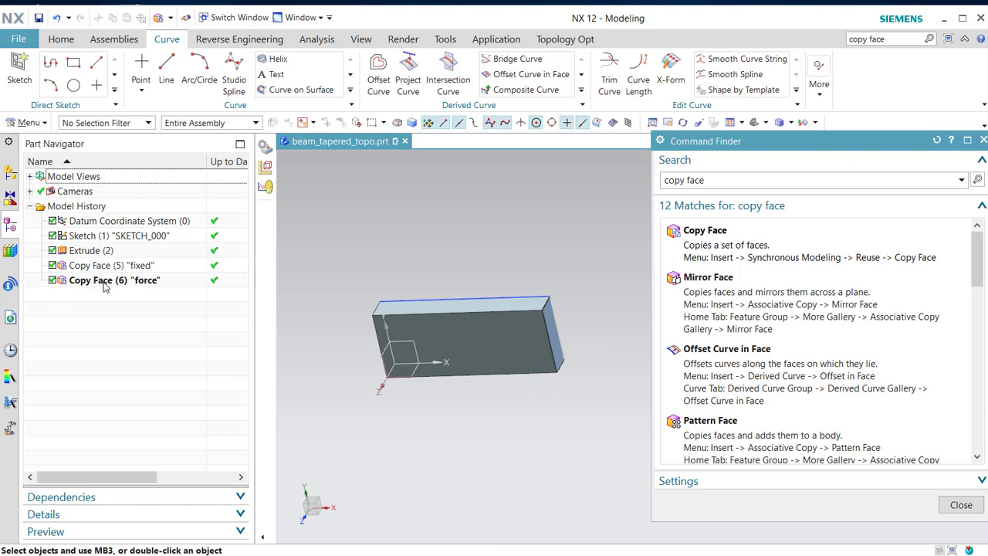
pyautogui.click(961, 505)
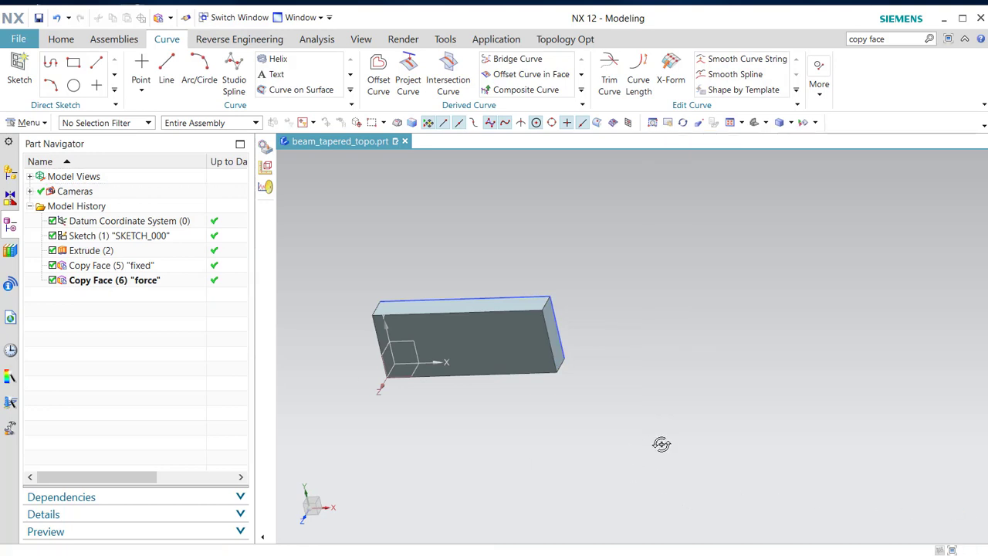
# Assign the library material Steel to the beam and both copied face bodies.
pyautogui.moveTo(659, 443); pyautogui.dragTo(716, 432, button='middle')
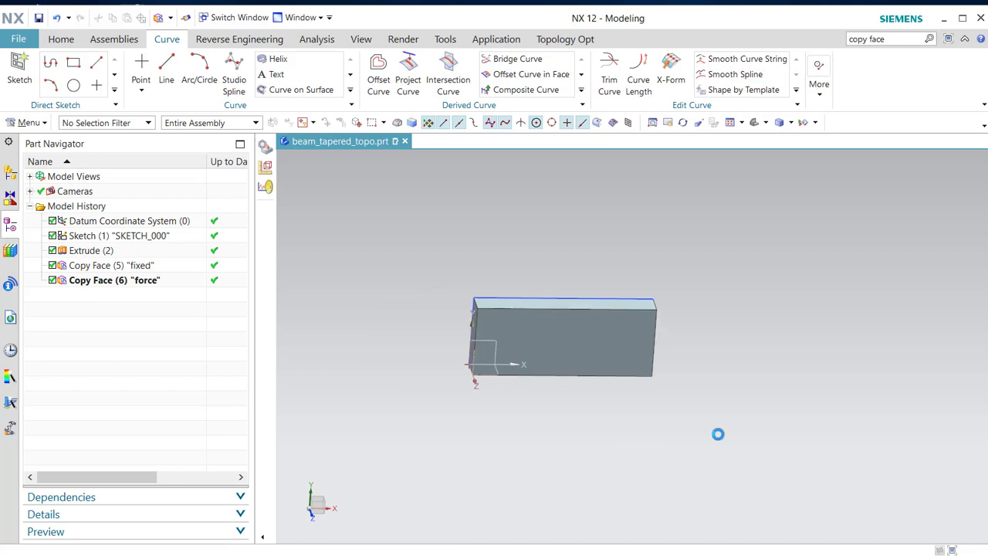
pyautogui.click(566, 42)
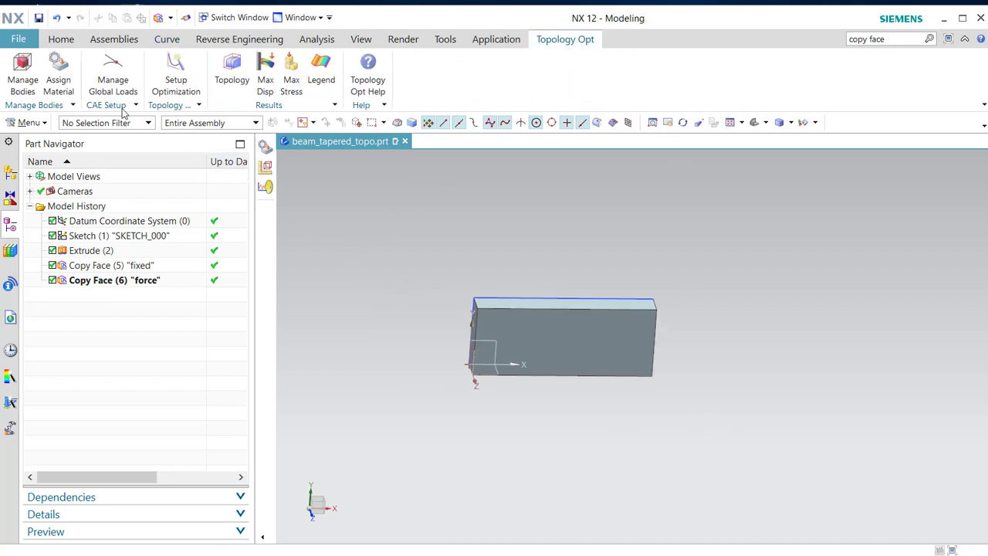
pyautogui.click(57, 69)
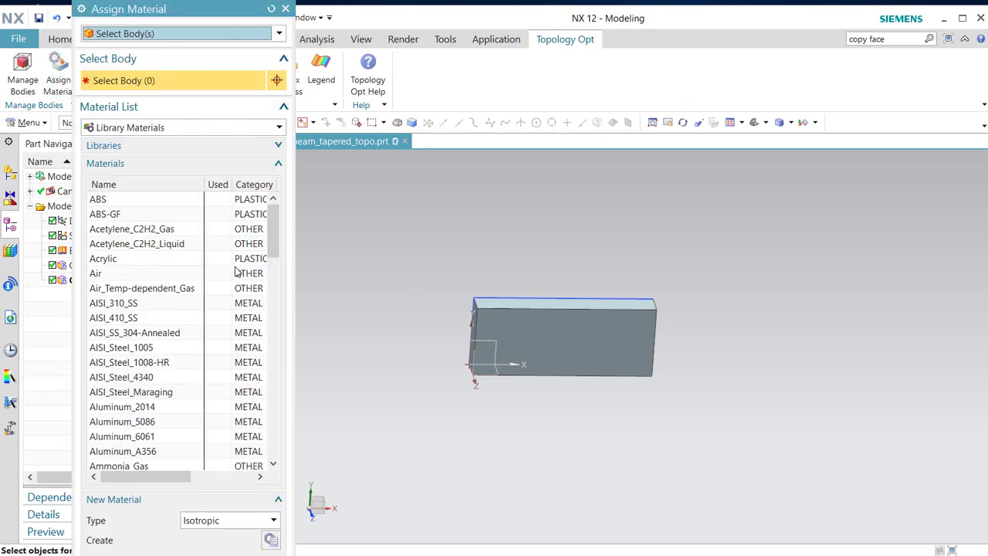
pyautogui.moveTo(273, 230); pyautogui.dragTo(266, 431)
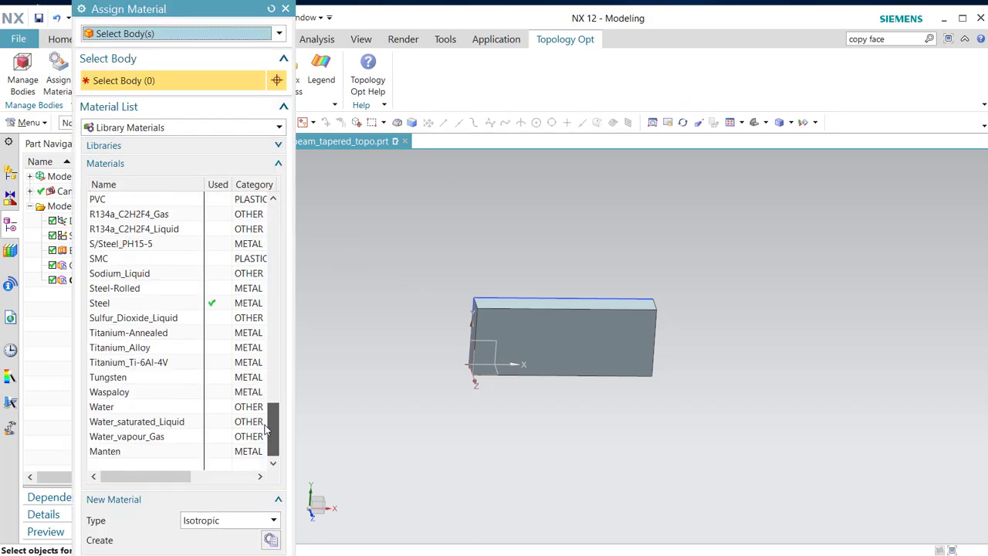
pyautogui.click(139, 304)
pyautogui.moveTo(403, 251); pyautogui.dragTo(693, 425)
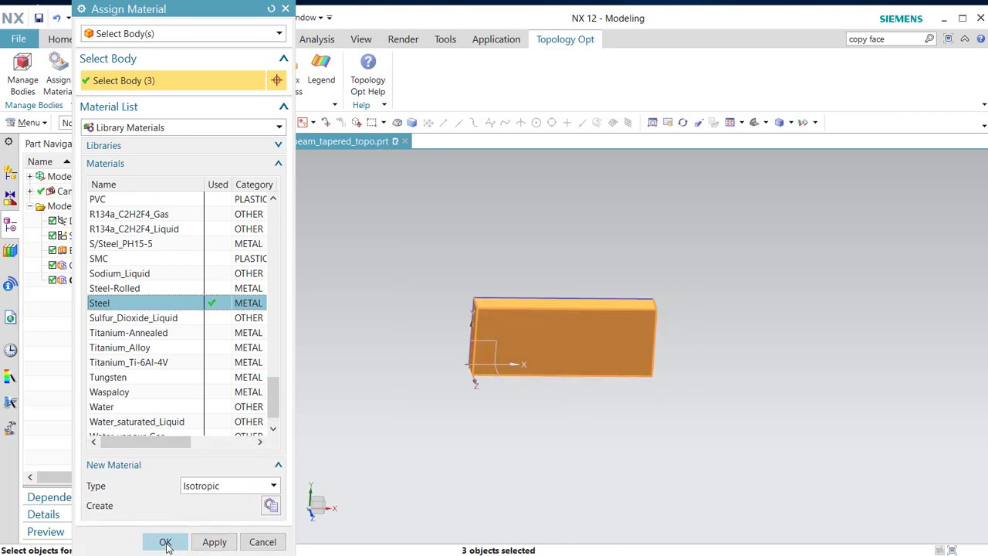
pyautogui.click(163, 540)
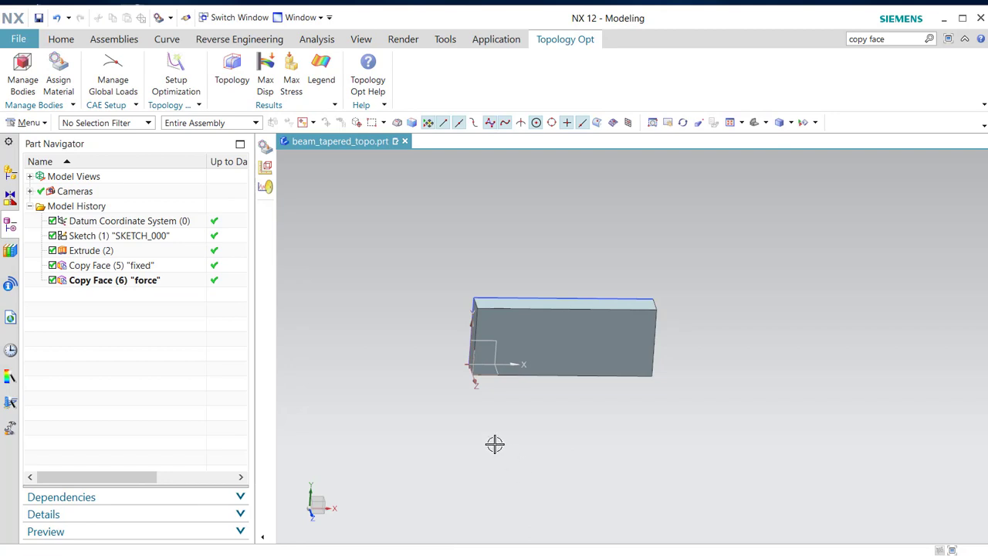
# Add the extruded beam to the topology optimization bodies and make it the design space.
pyautogui.click(22, 74)
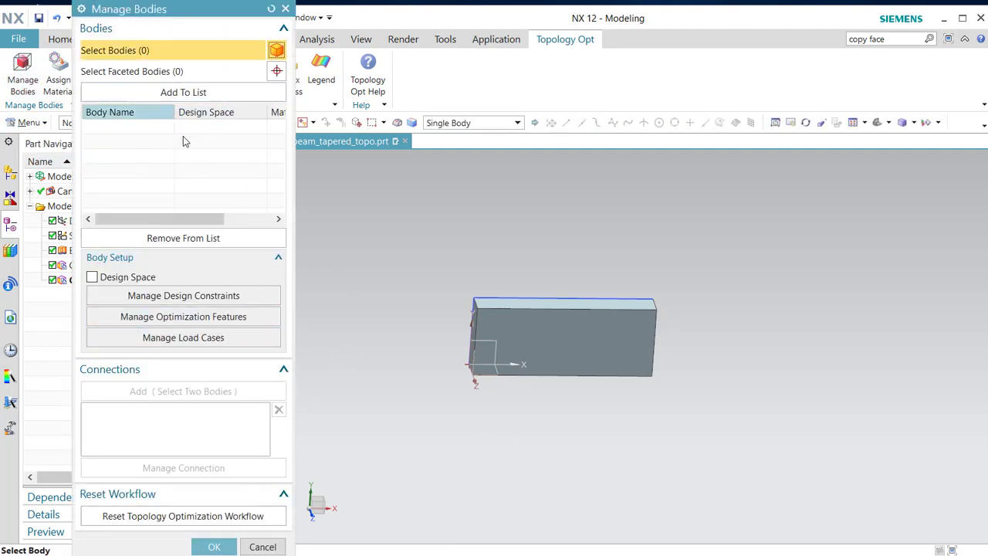
pyautogui.click(556, 350)
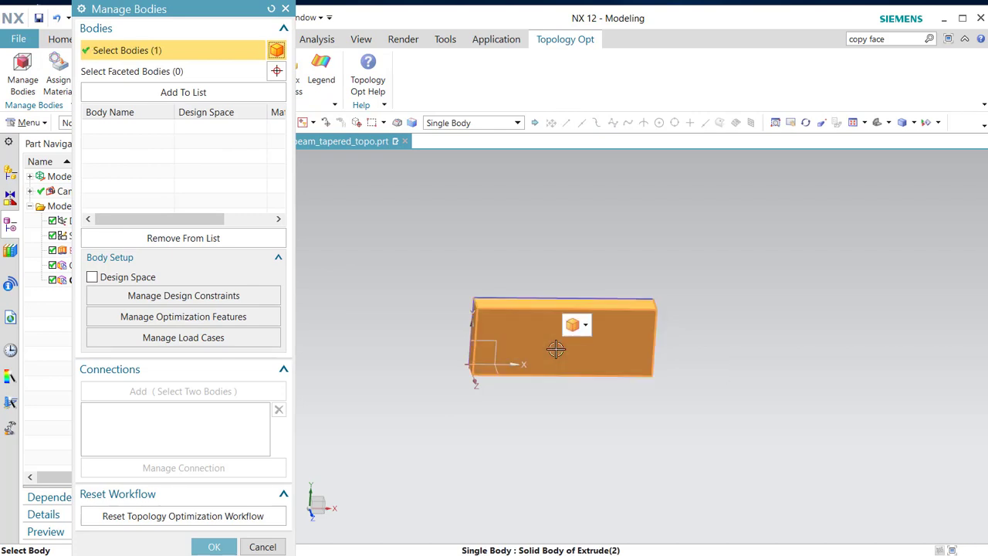
pyautogui.click(194, 96)
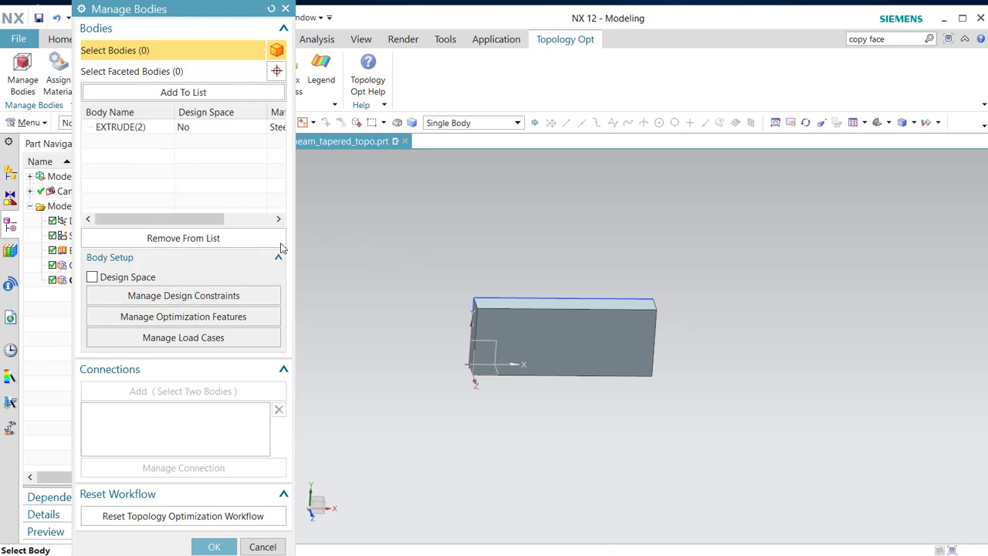
pyautogui.click(133, 127)
pyautogui.click(91, 278)
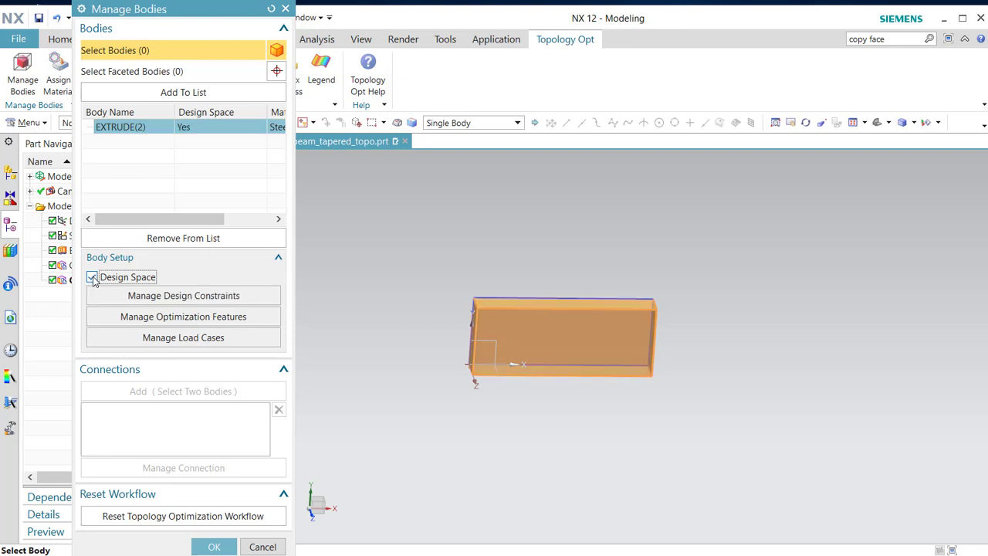
# Add a Material Spreading design constraint to the extruded beam and set its percentage to 30.
pyautogui.click(182, 300)
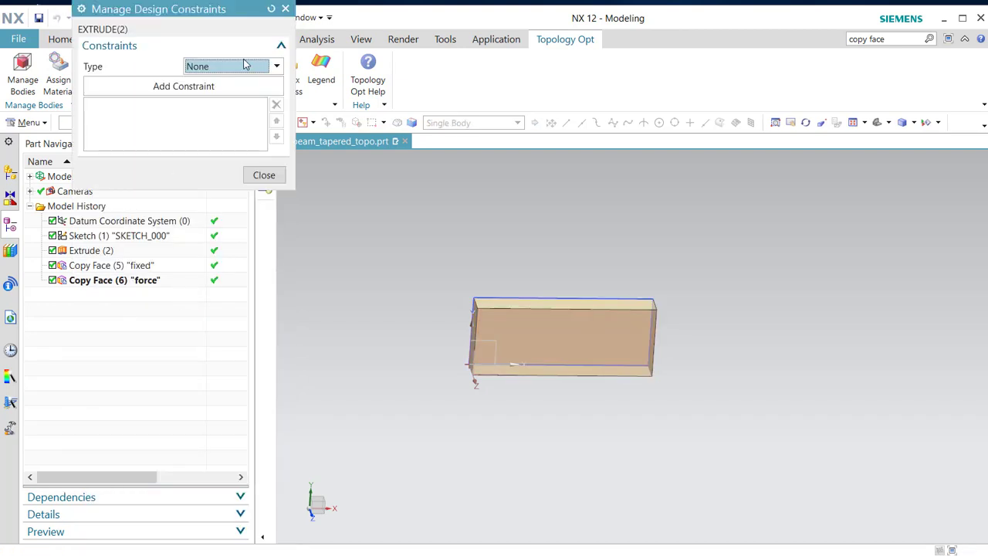
pyautogui.click(276, 66)
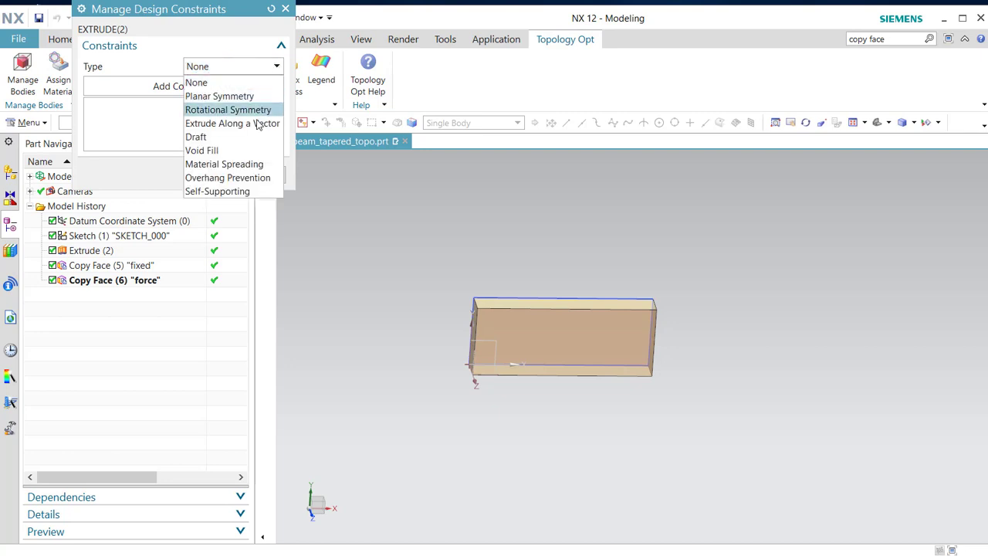
pyautogui.click(252, 164)
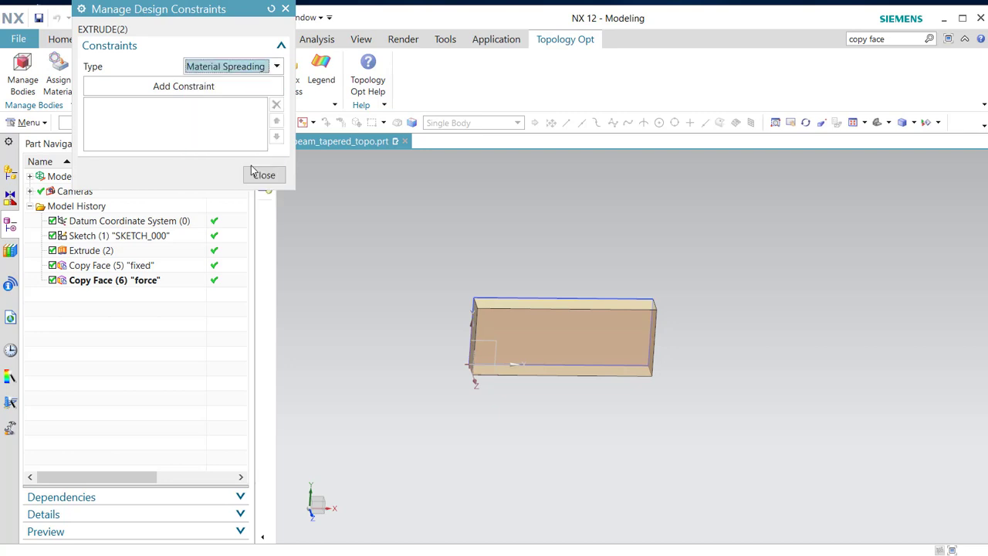
pyautogui.click(202, 92)
pyautogui.click(138, 109)
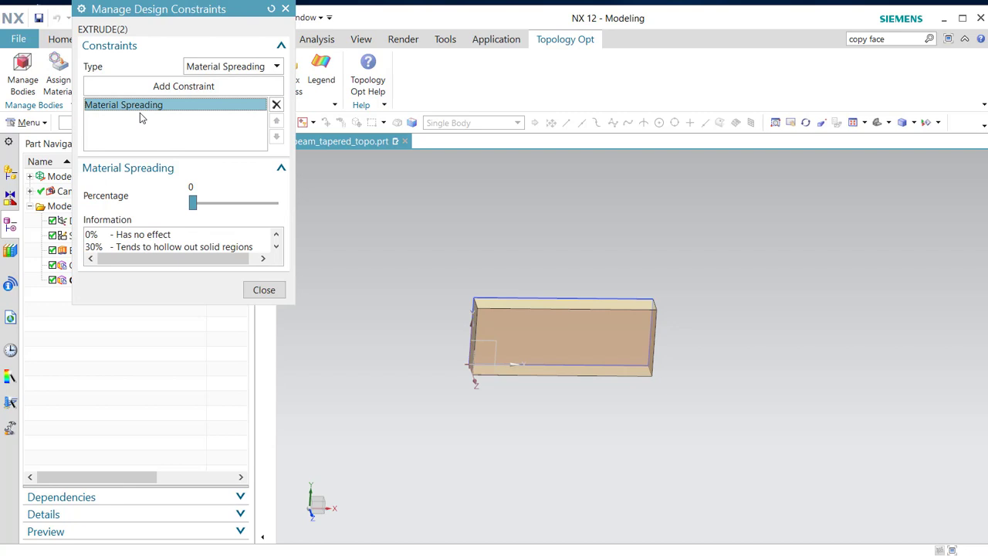
pyautogui.moveTo(193, 208); pyautogui.dragTo(221, 208)
pyautogui.click(277, 247)
pyautogui.click(276, 247)
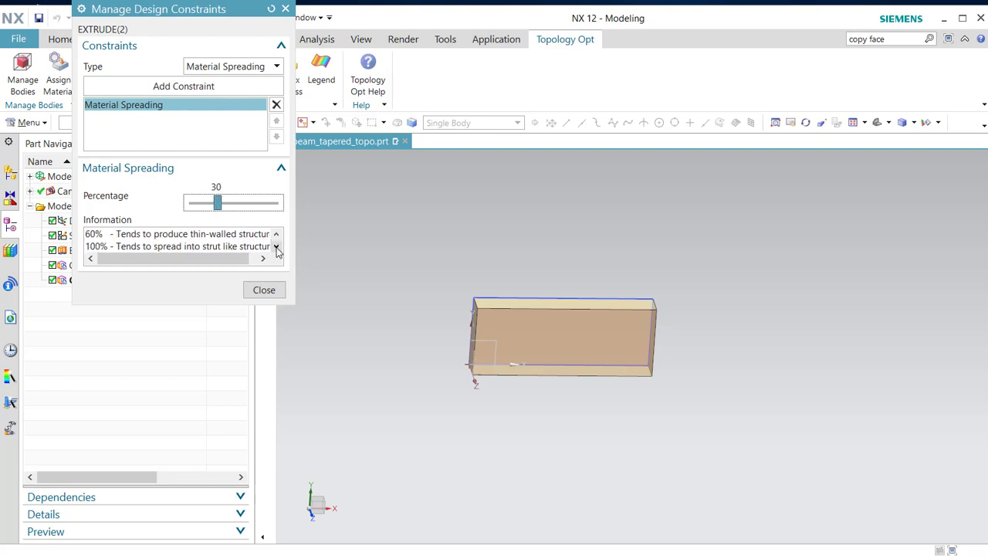
pyautogui.click(264, 293)
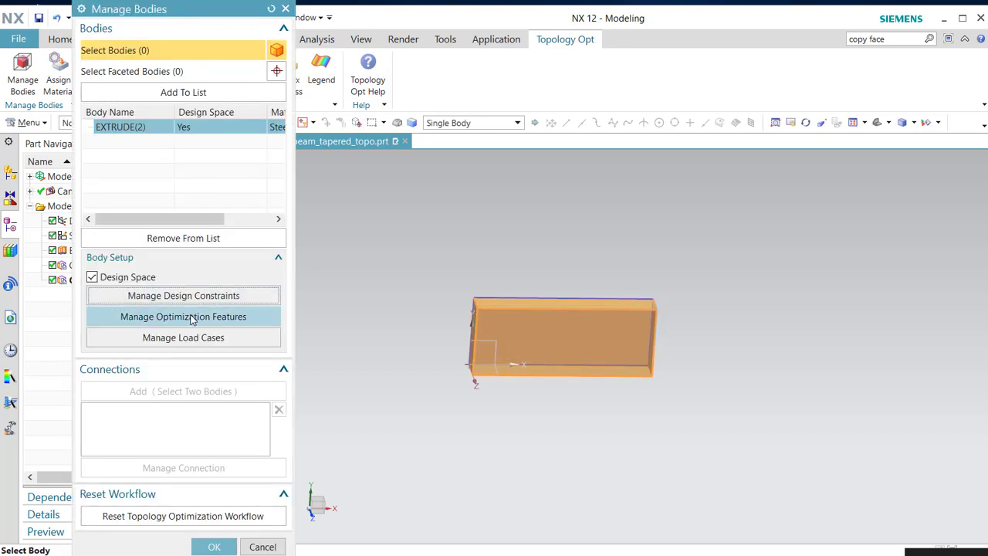
# Add all auto-recognized features to the beam's optimization features, keeping the model history in view.
pyautogui.click(193, 318)
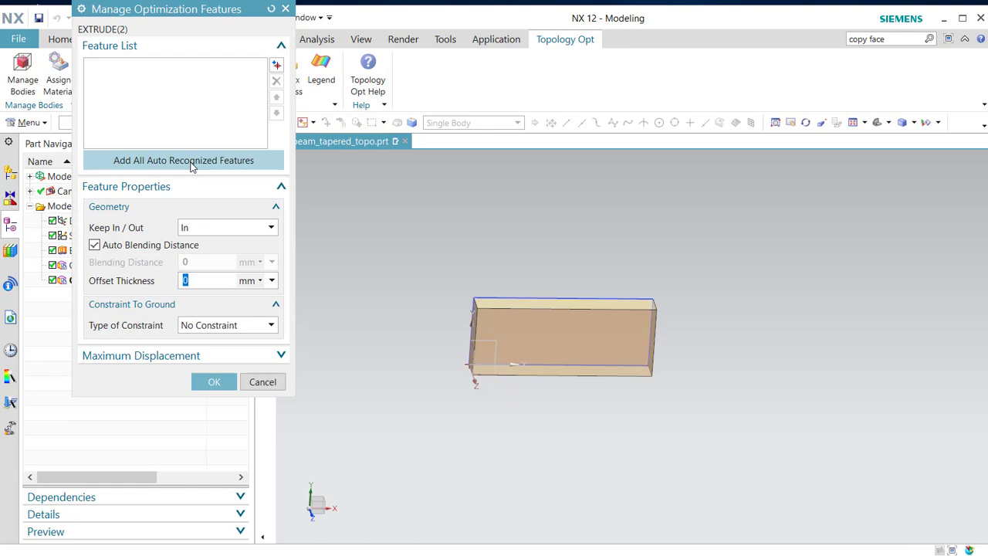
pyautogui.click(192, 164)
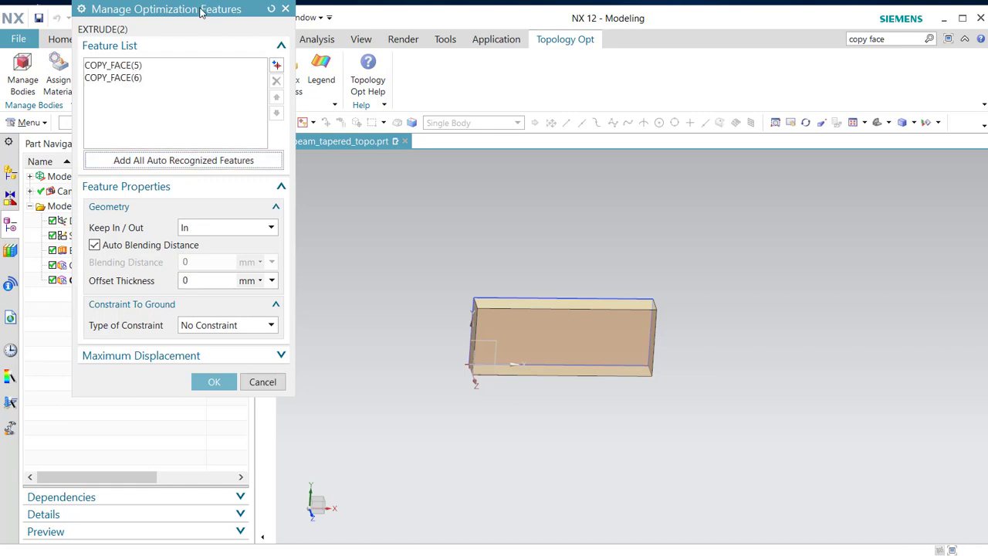
pyautogui.moveTo(201, 11); pyautogui.dragTo(303, 39)
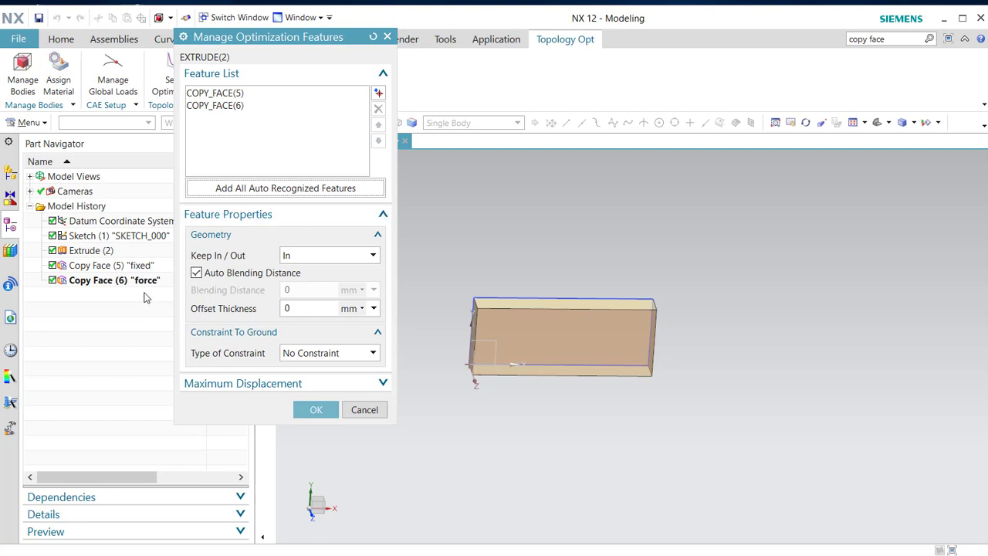
# Set the offset thickness of the copied face named "fixed" to 2 mm.
pyautogui.click(219, 94)
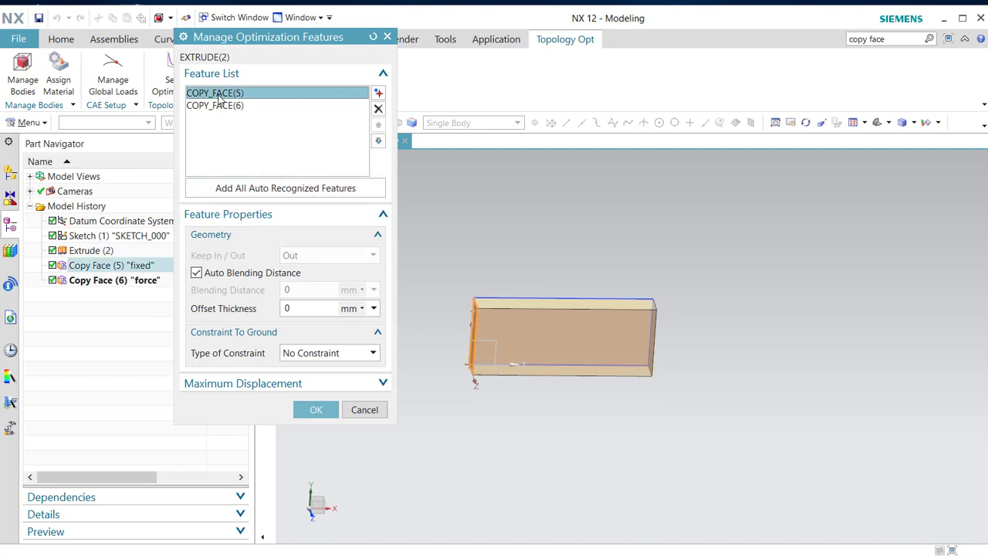
pyautogui.click(286, 308)
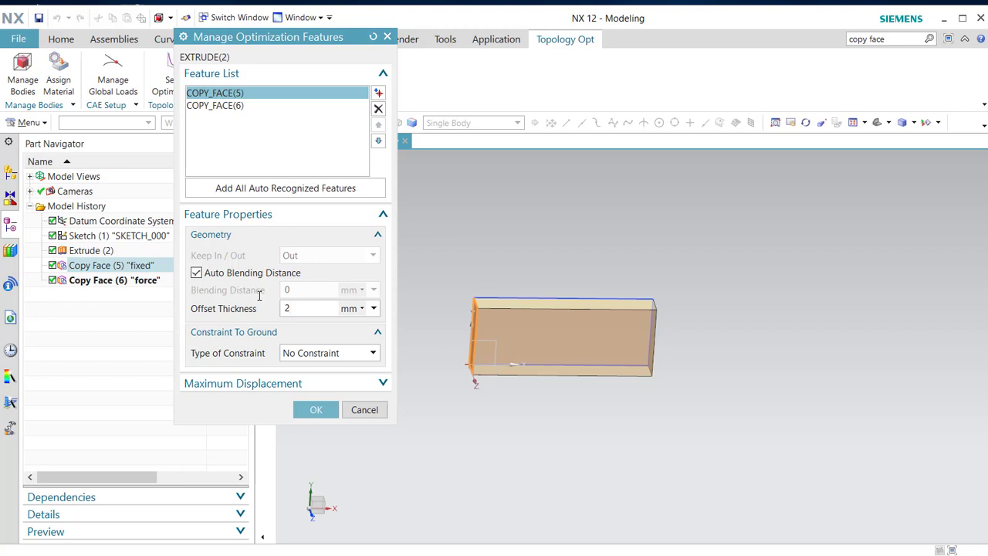
# Give the copied face "fixed" a 20 mm offset thickness and a Fixed constraint to ground.
pyautogui.click(372, 354)
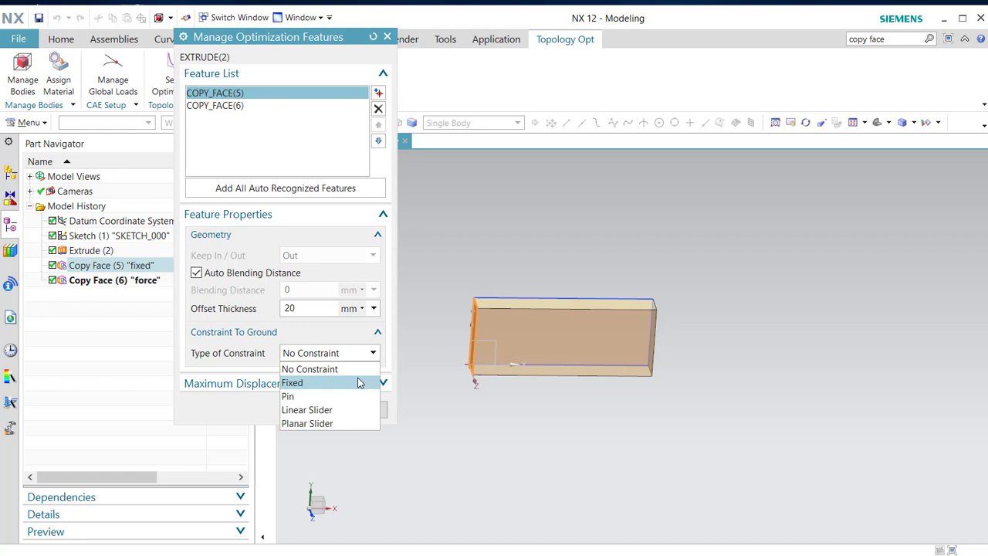
pyautogui.click(292, 383)
pyautogui.click(316, 410)
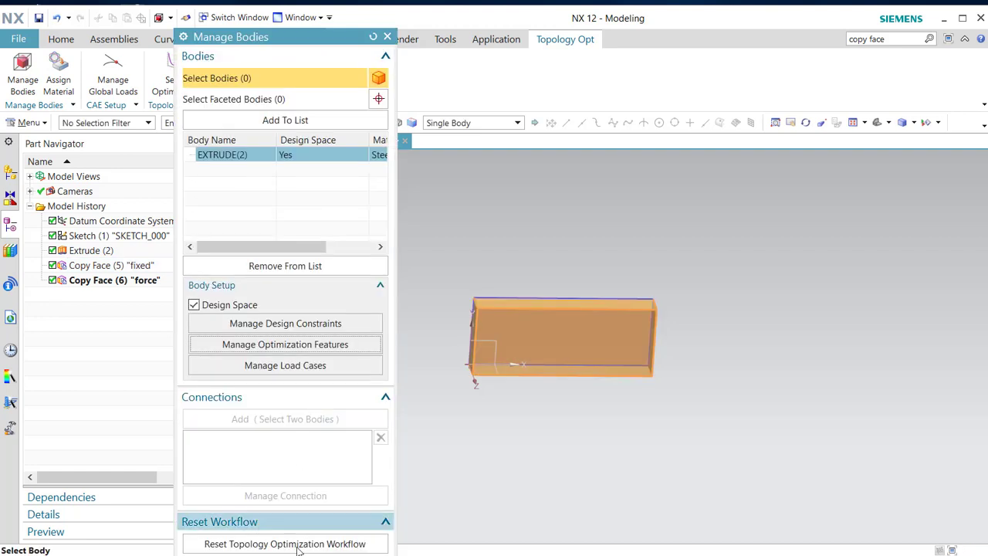
# Check the saved offset thickness and ground constraint of the copied face "fixed" in the beam's optimization features.
pyautogui.scroll(-1, 285, 386)
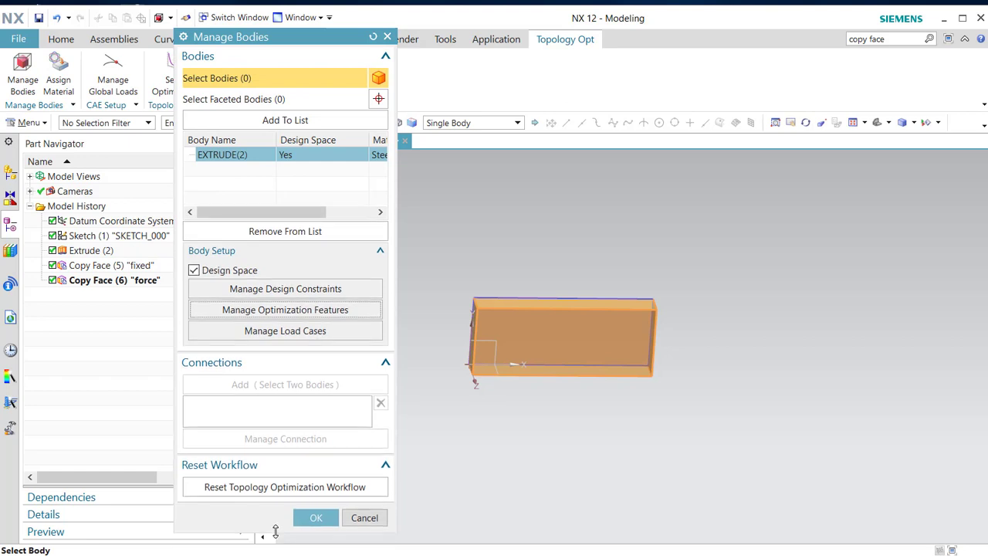
pyautogui.click(278, 311)
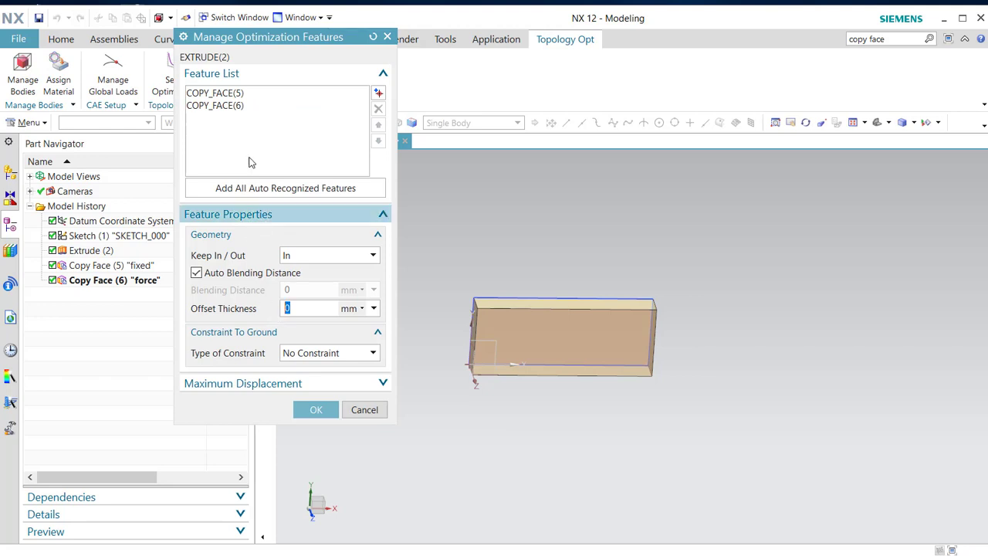
pyautogui.click(218, 94)
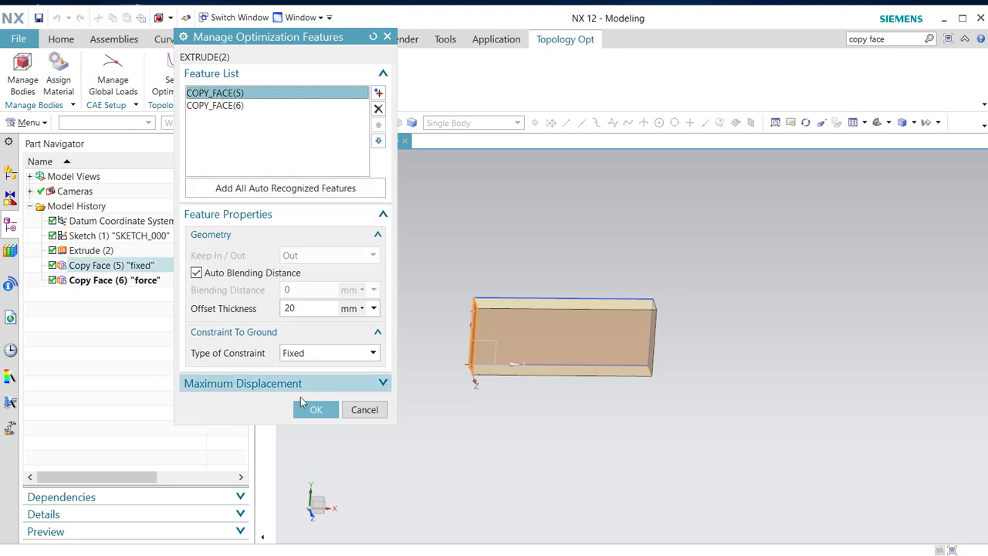
pyautogui.click(314, 414)
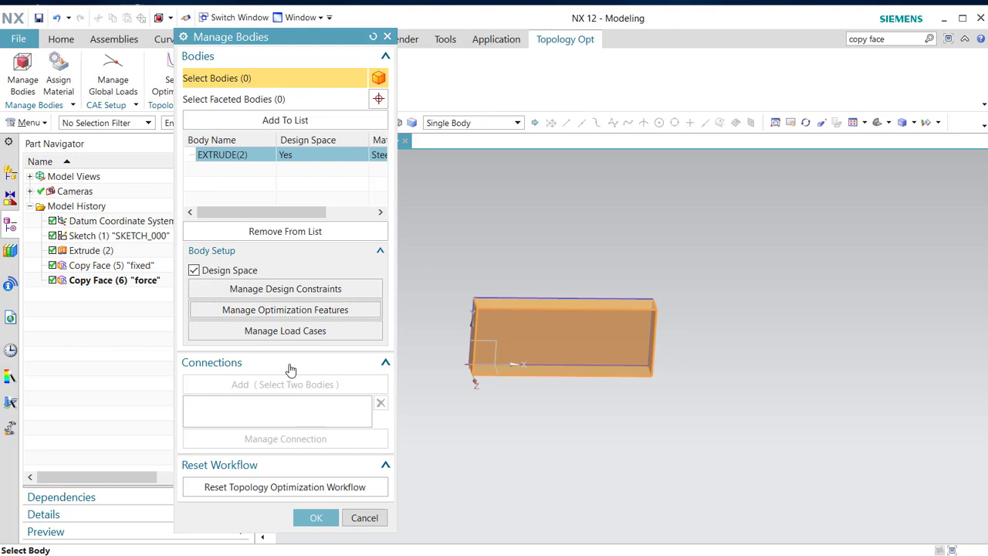
# Apply a 1000 N force in the -YC direction to the copied face "force" in Load Case 1.
pyautogui.click(292, 333)
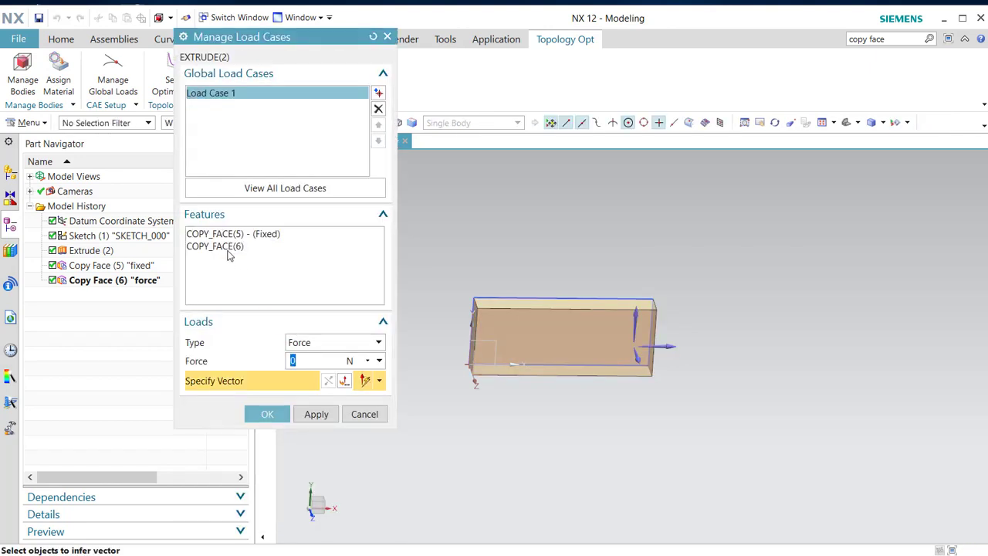
pyautogui.click(224, 247)
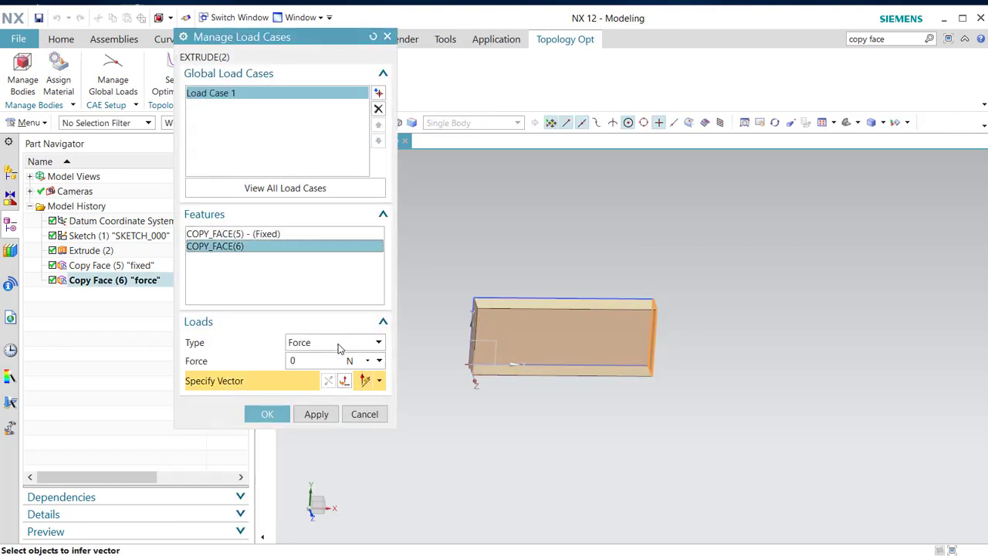
pyautogui.moveTo(323, 362); pyautogui.dragTo(280, 361)
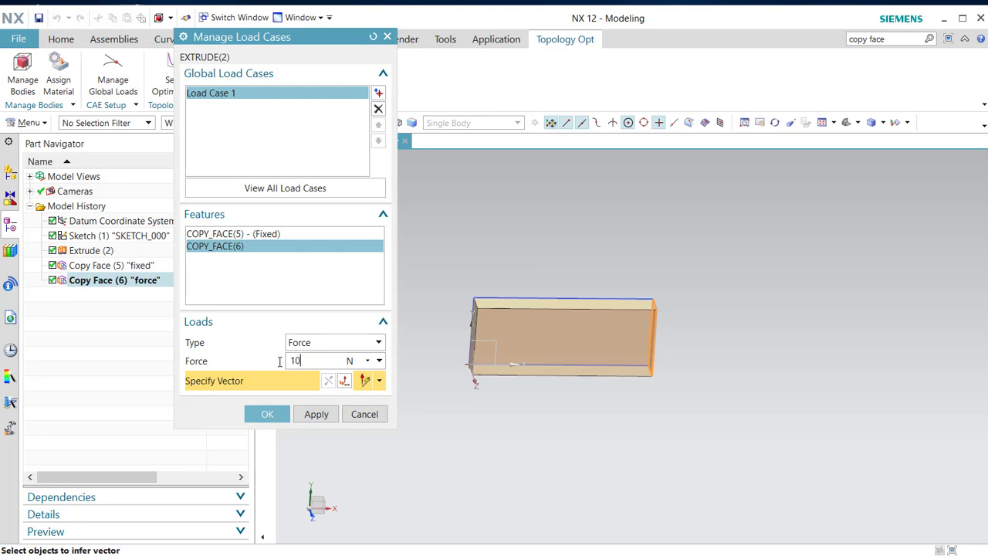
pyautogui.click(378, 381)
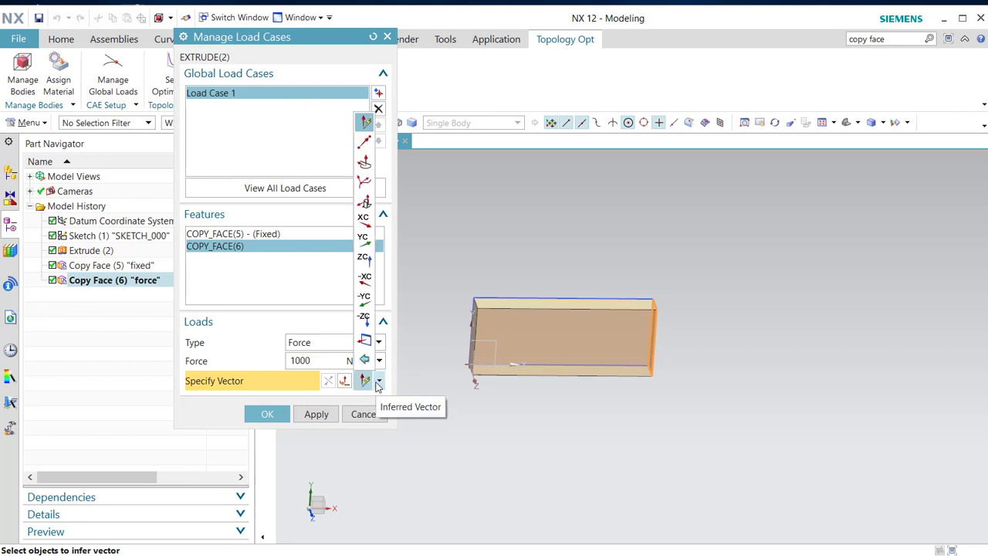
pyautogui.click(364, 297)
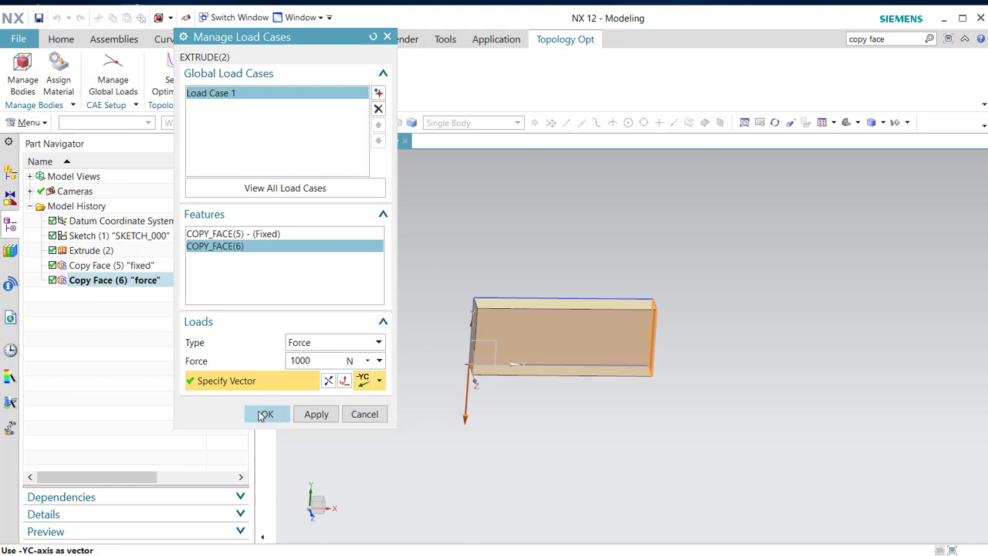
pyautogui.click(265, 414)
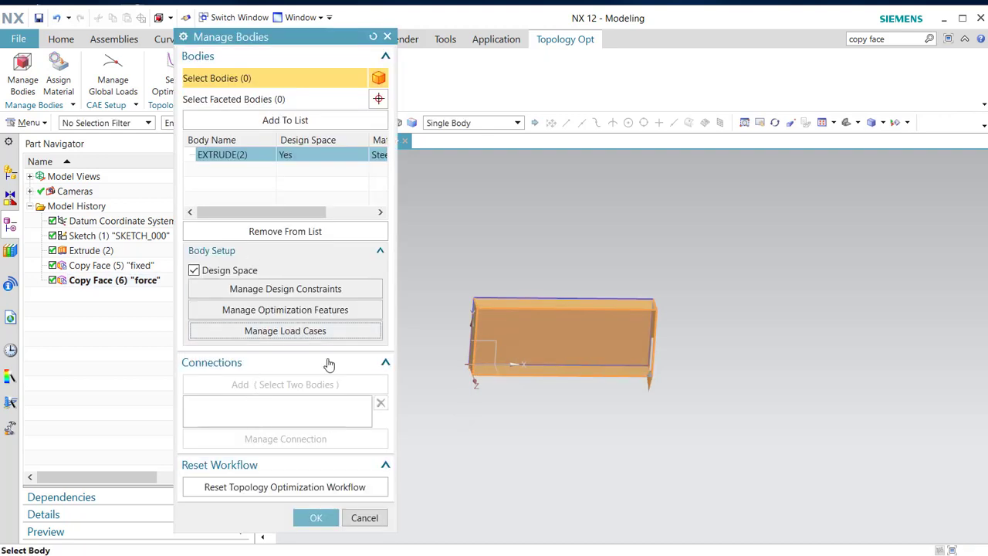
# Enable a maximum displacement limit of 0.1 mm in the -YC direction on the copied face "force".
pyautogui.click(314, 309)
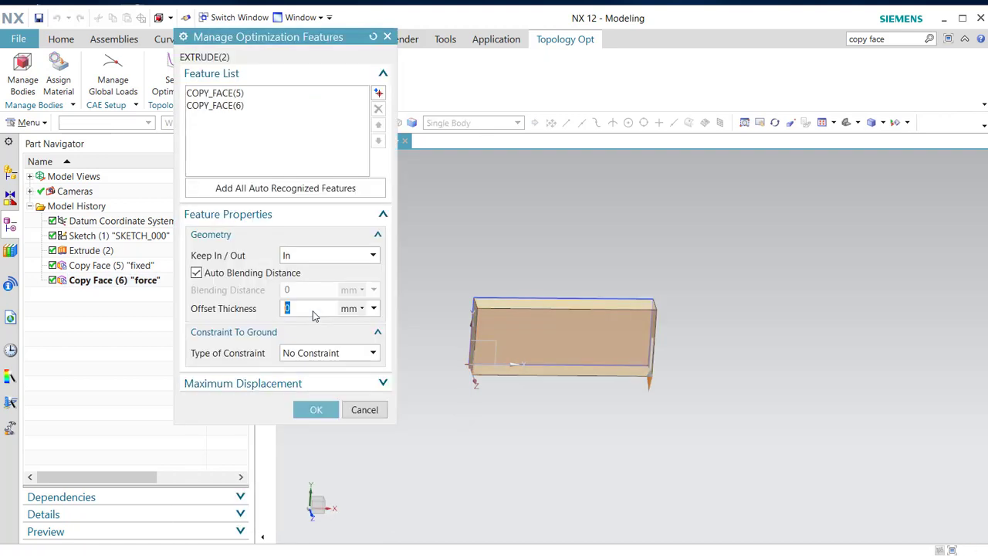
pyautogui.moveTo(525, 458); pyautogui.dragTo(654, 286, button='middle')
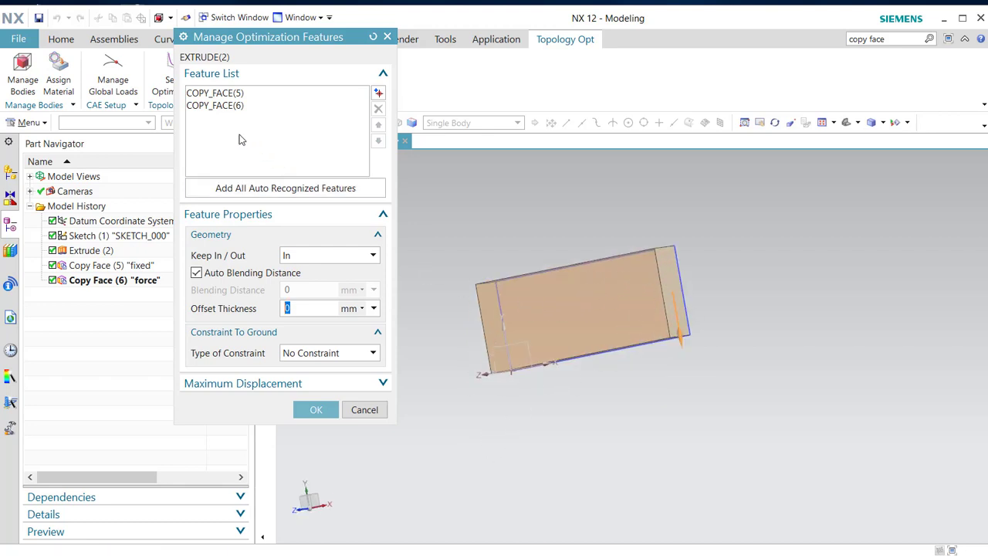
pyautogui.click(213, 107)
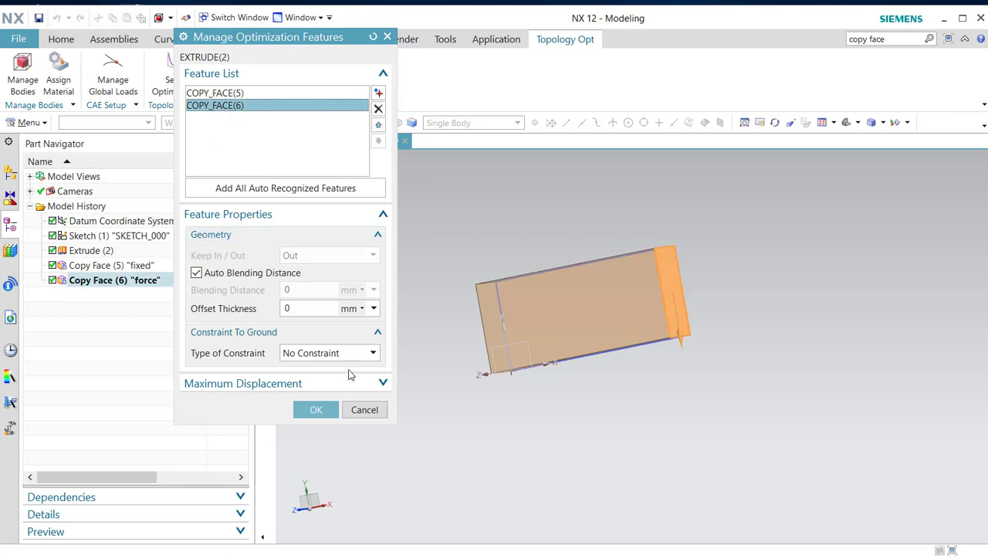
pyautogui.click(382, 384)
pyautogui.click(191, 403)
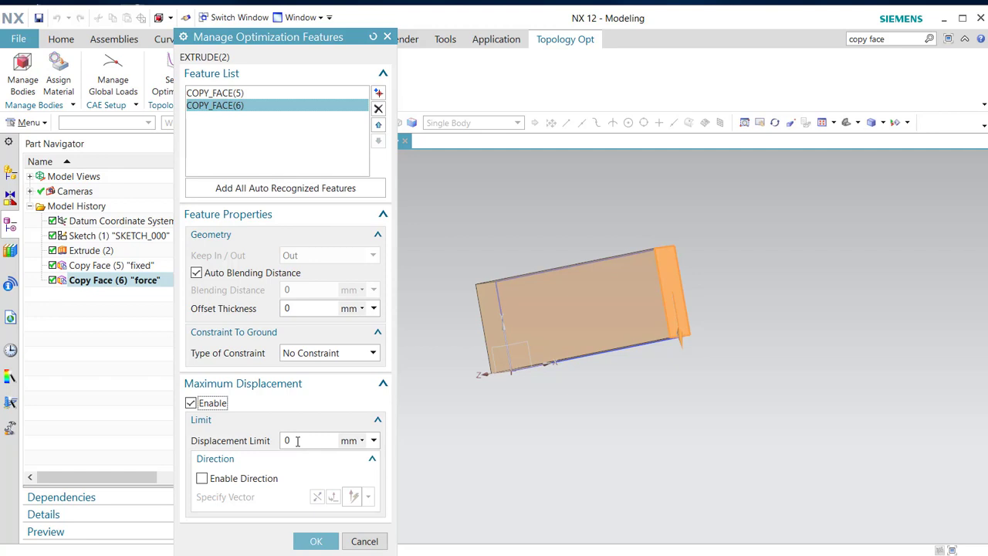
pyautogui.click(297, 441)
pyautogui.click(201, 479)
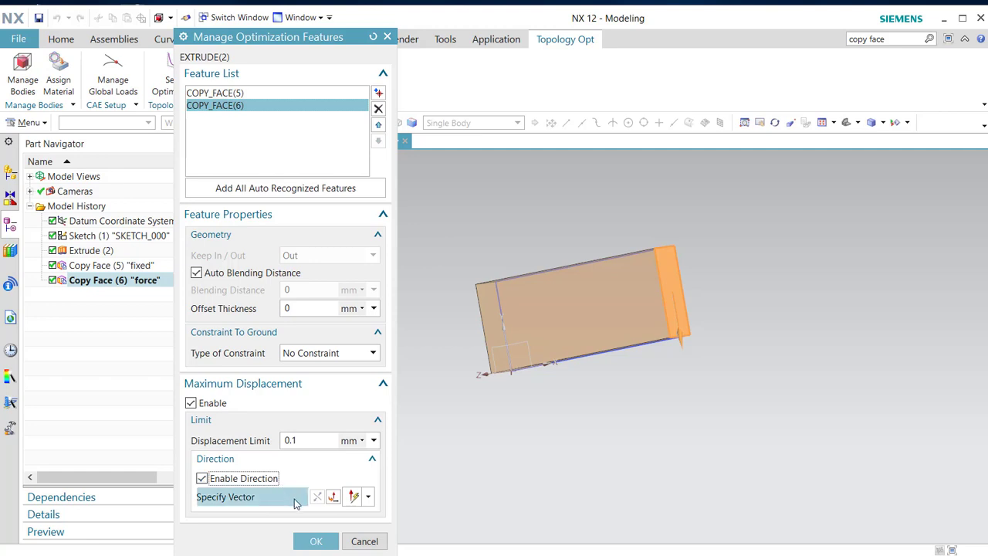
pyautogui.click(367, 497)
pyautogui.click(353, 413)
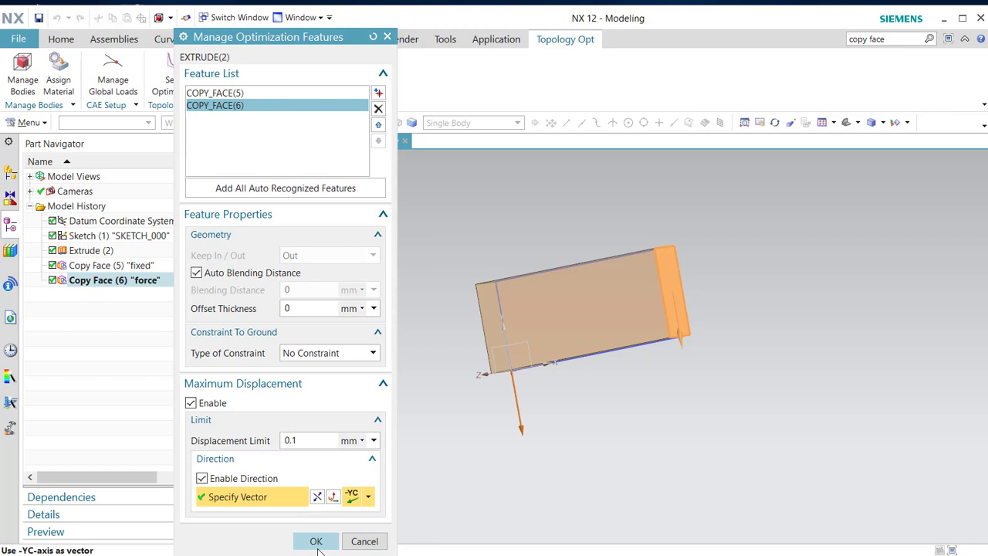
pyautogui.click(317, 541)
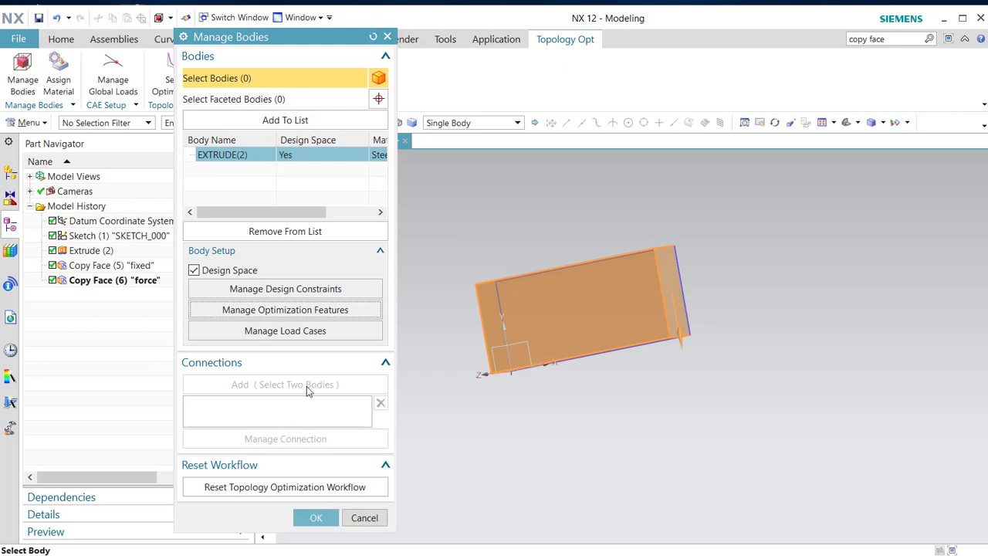
# Review the beam's design constraints and the optimization feature settings of both copied faces.
pyautogui.click(298, 297)
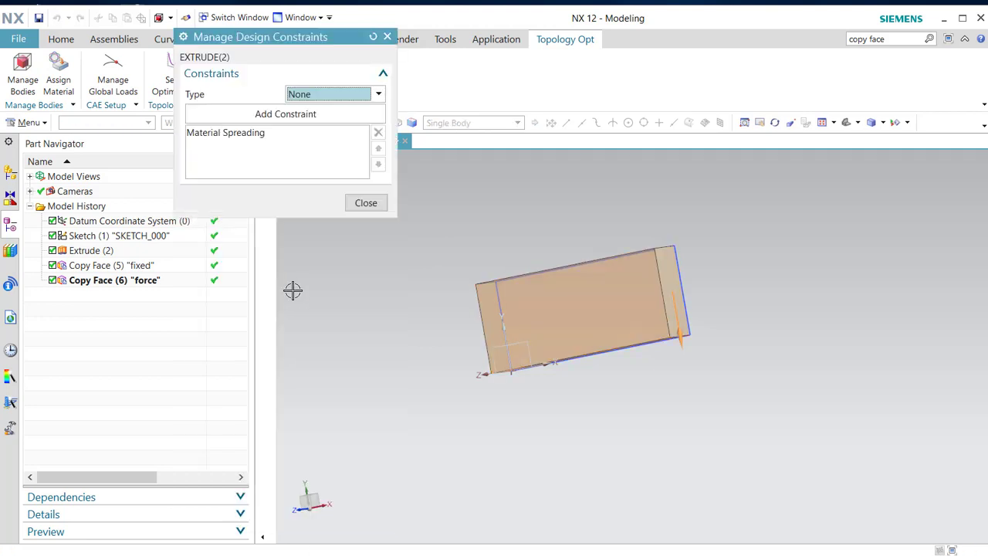
pyautogui.click(366, 203)
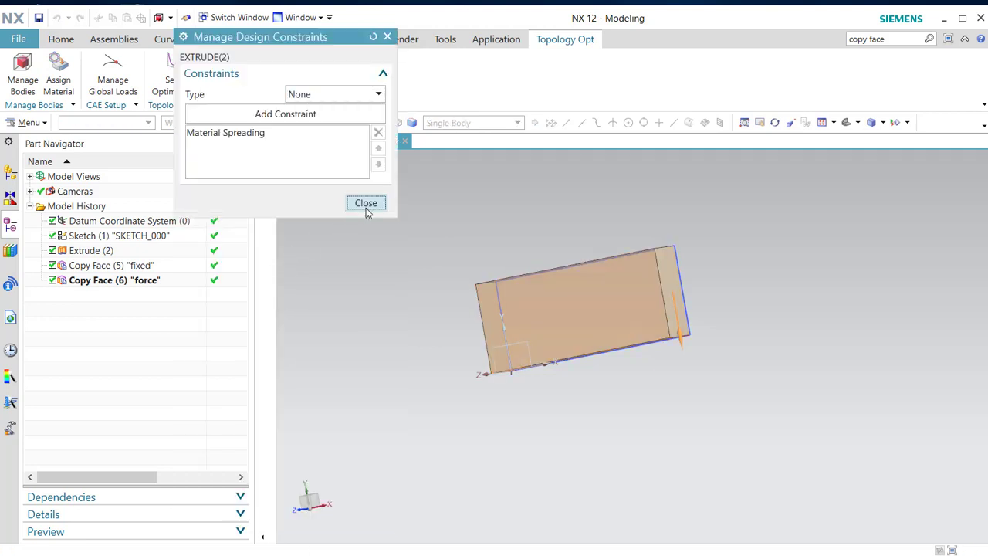
pyautogui.click(283, 310)
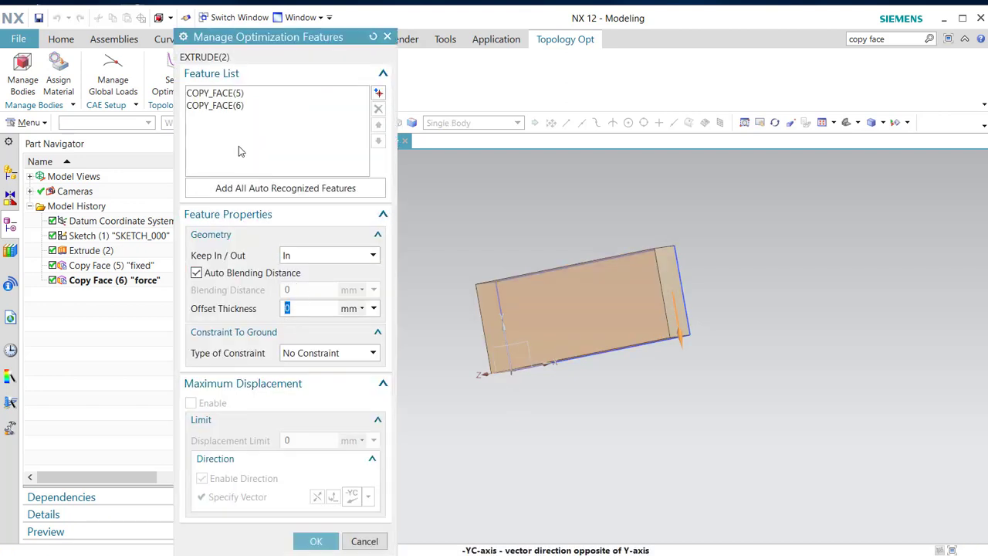
pyautogui.click(224, 93)
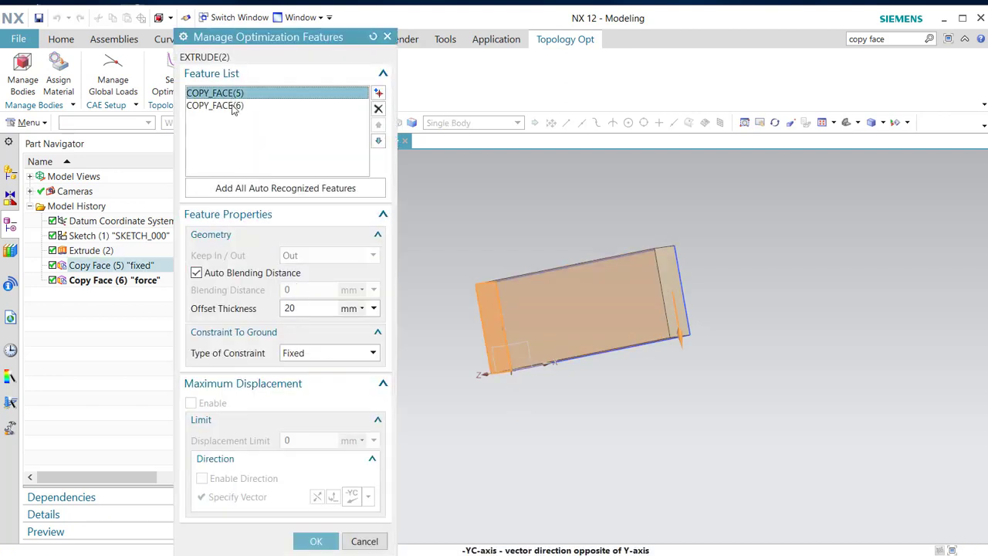
pyautogui.click(232, 112)
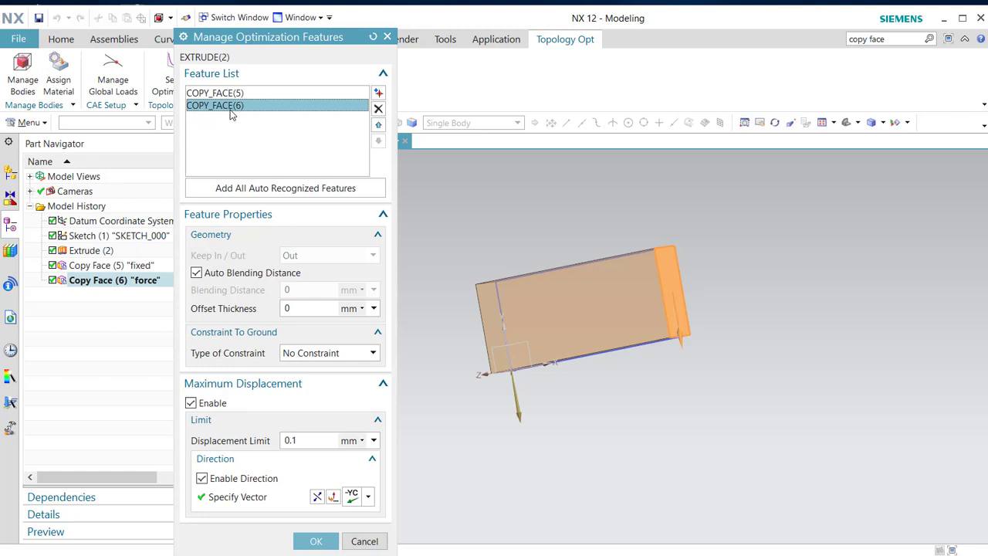
pyautogui.click(316, 541)
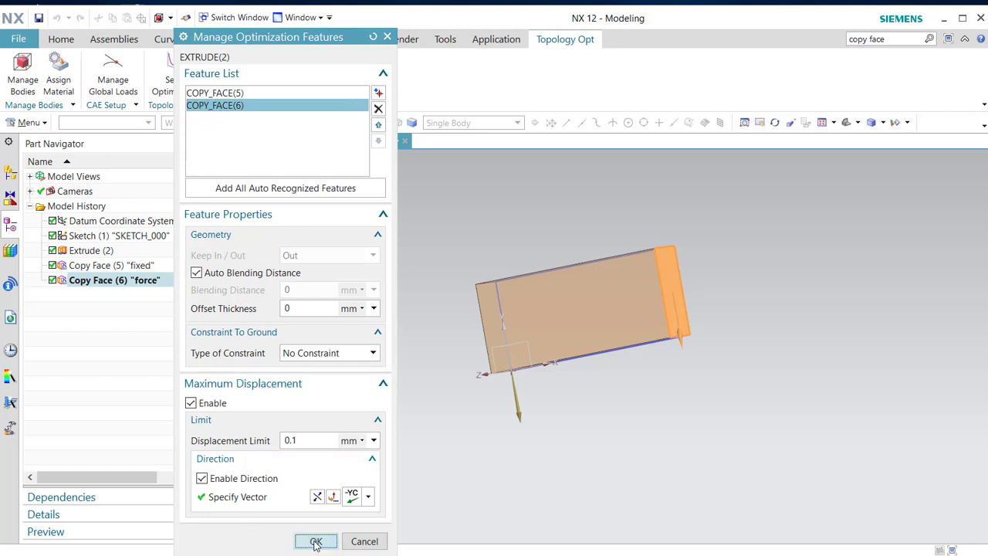
# View the summary of all load cases for the beam and accept the topology optimization body setup.
pyautogui.click(313, 330)
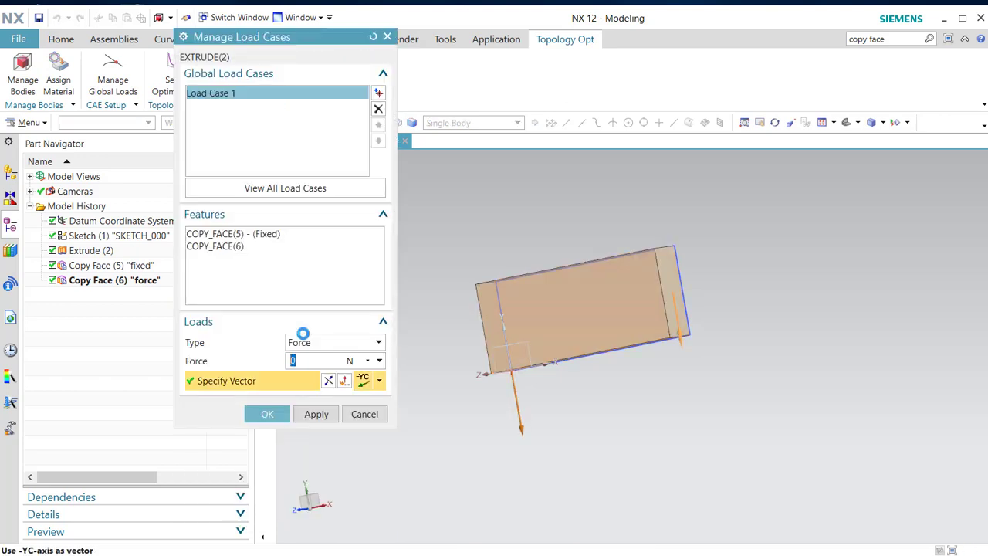
pyautogui.click(315, 189)
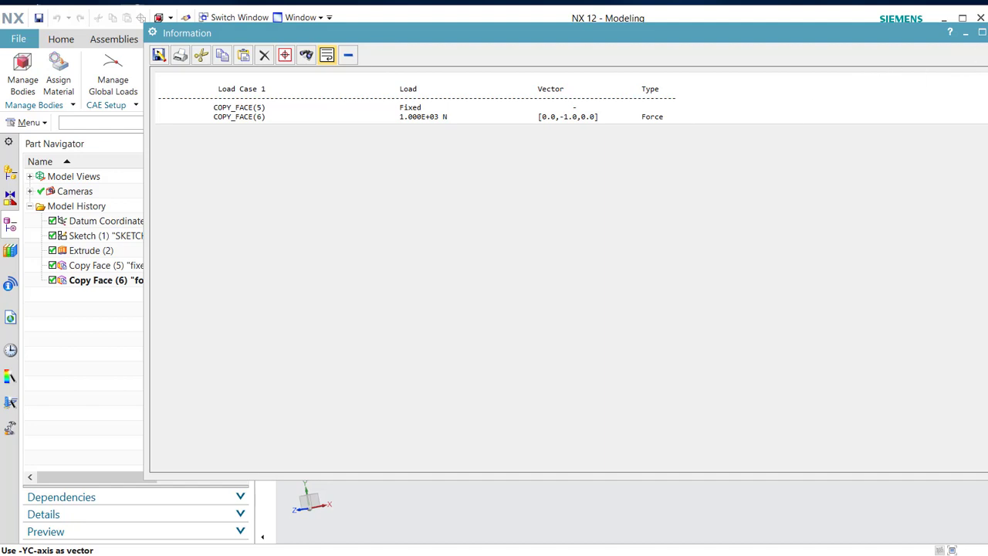
pyautogui.click(982, 31)
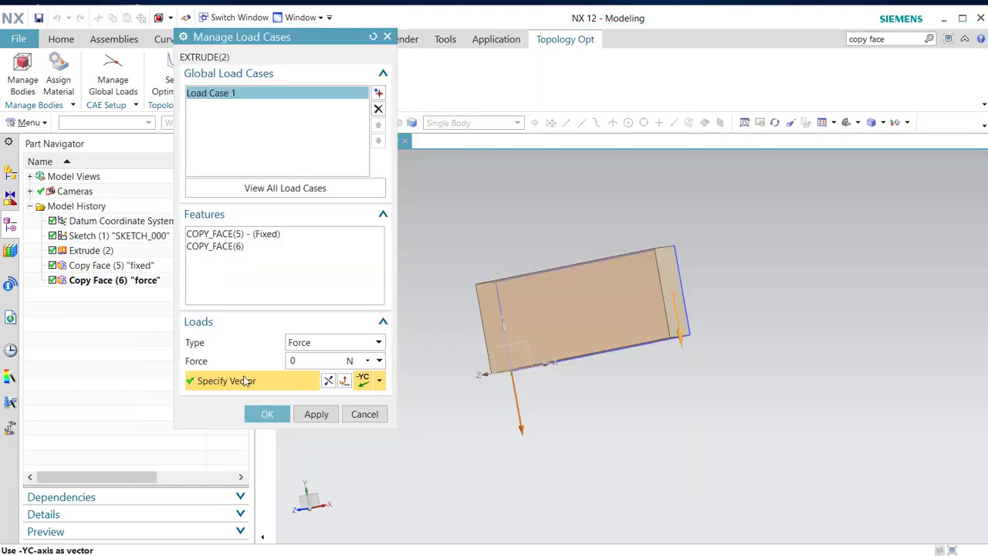
pyautogui.click(268, 416)
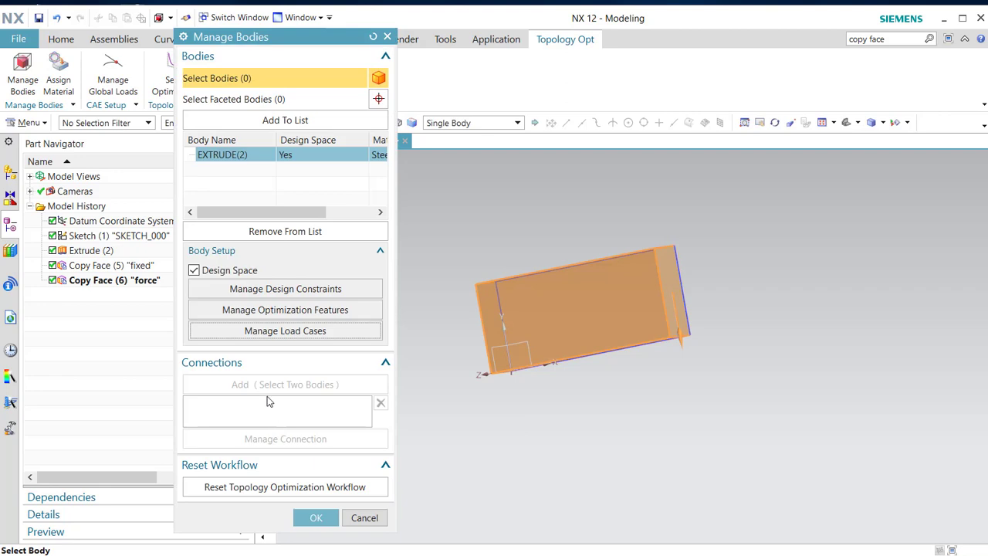
pyautogui.click(316, 518)
# Set up the optimization by estimating its parameters for the extruded beam's design space and setting the mass target to 1.2 kg.
pyautogui.moveTo(443, 437); pyautogui.dragTo(459, 452, button='middle')
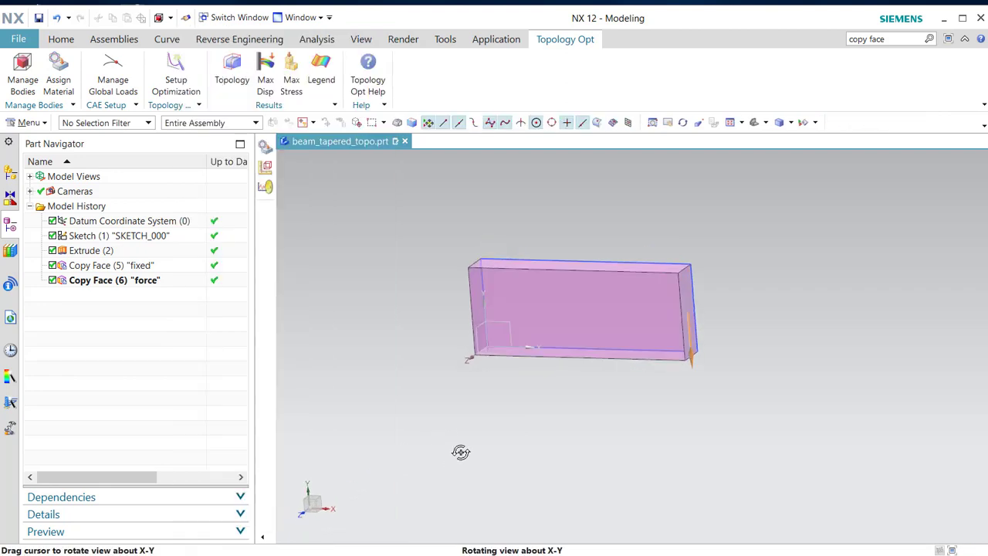
pyautogui.click(182, 81)
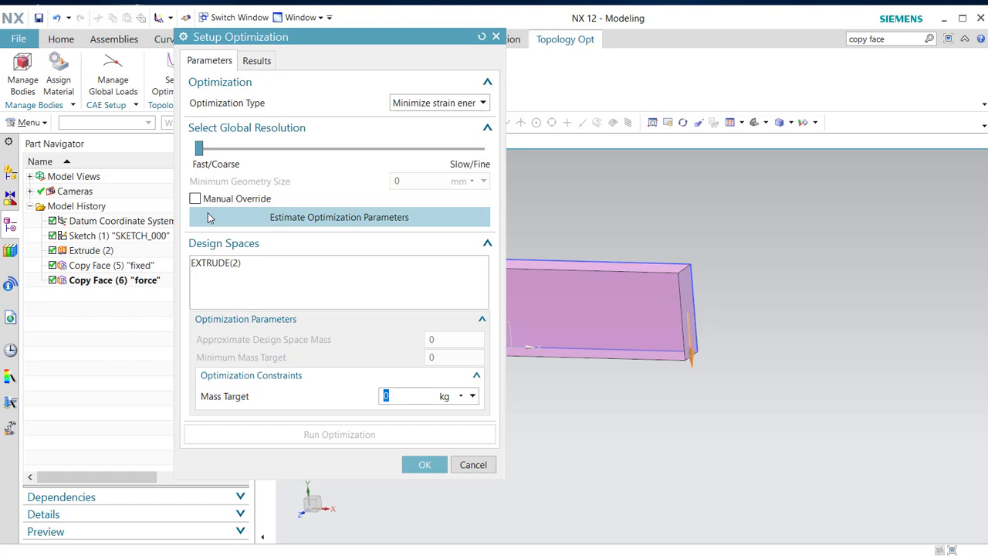
pyautogui.click(209, 264)
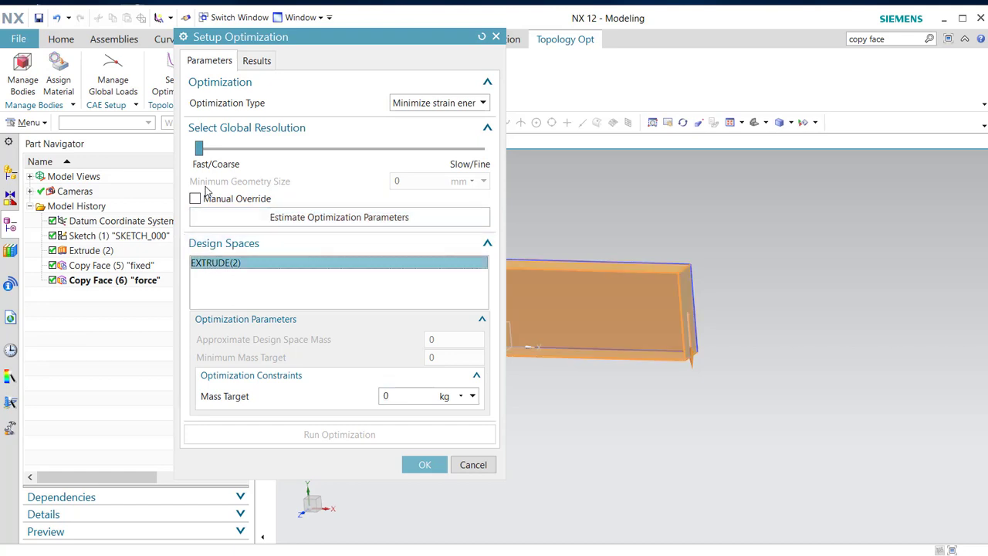
pyautogui.click(232, 217)
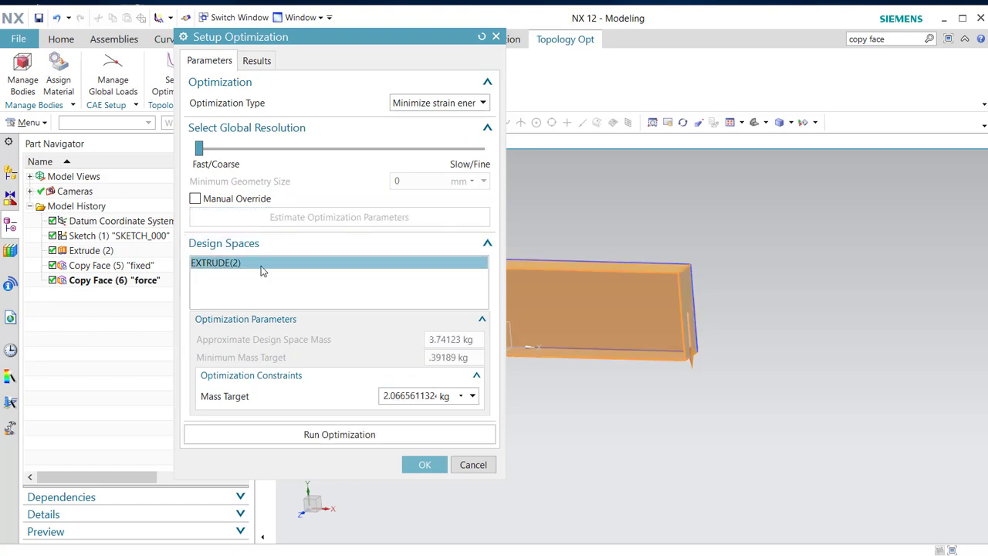
pyautogui.doubleClick(430, 397)
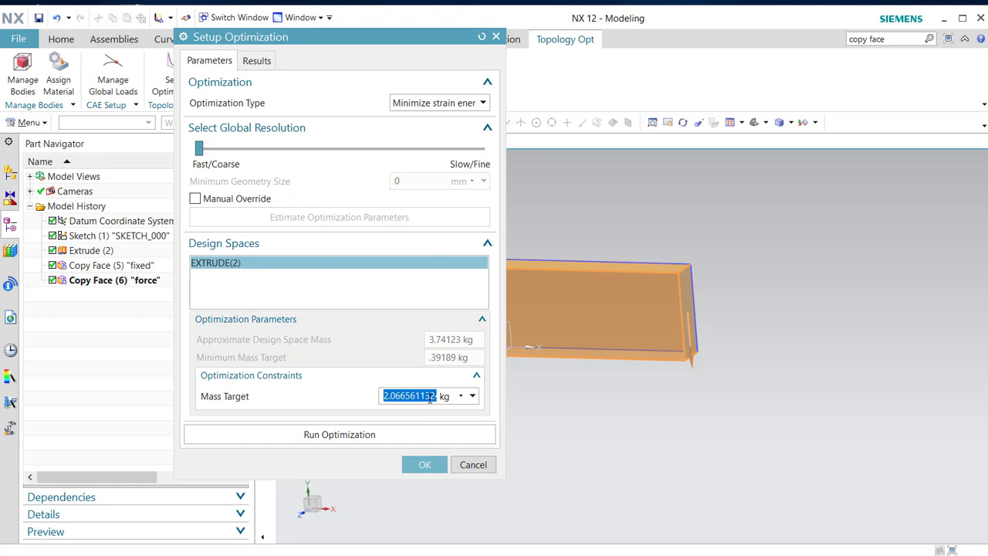
pyautogui.write('1.2')
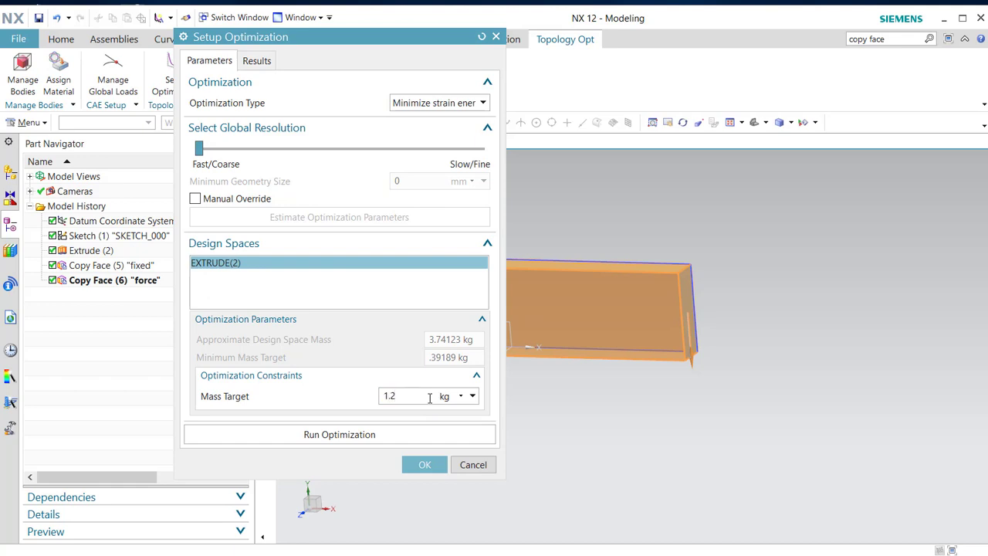
# Refine the global resolution slightly, to a minimum geometry size of about 14.06 mm, and run the topology optimization.
pyautogui.click(205, 154)
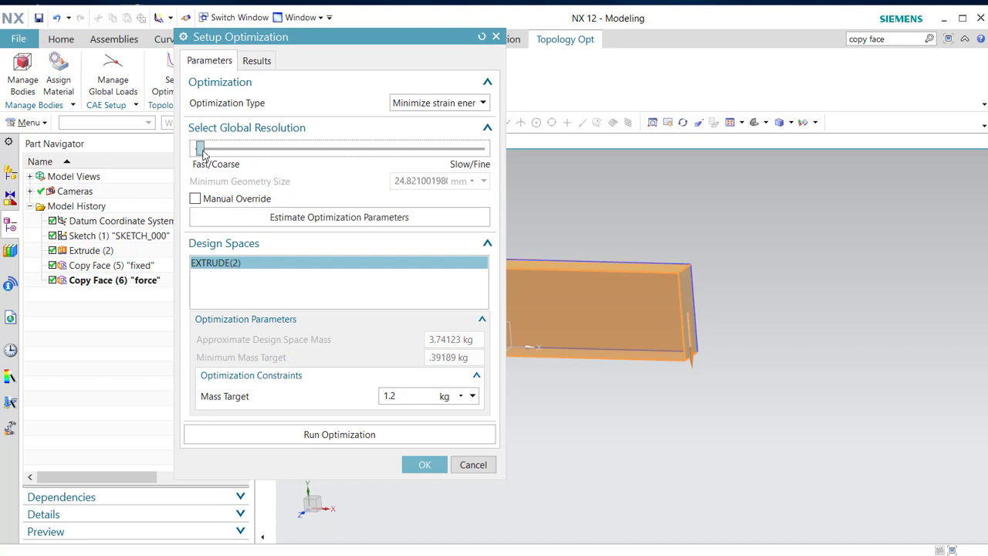
pyautogui.moveTo(203, 153); pyautogui.dragTo(207, 154)
pyautogui.moveTo(207, 155); pyautogui.dragTo(212, 154)
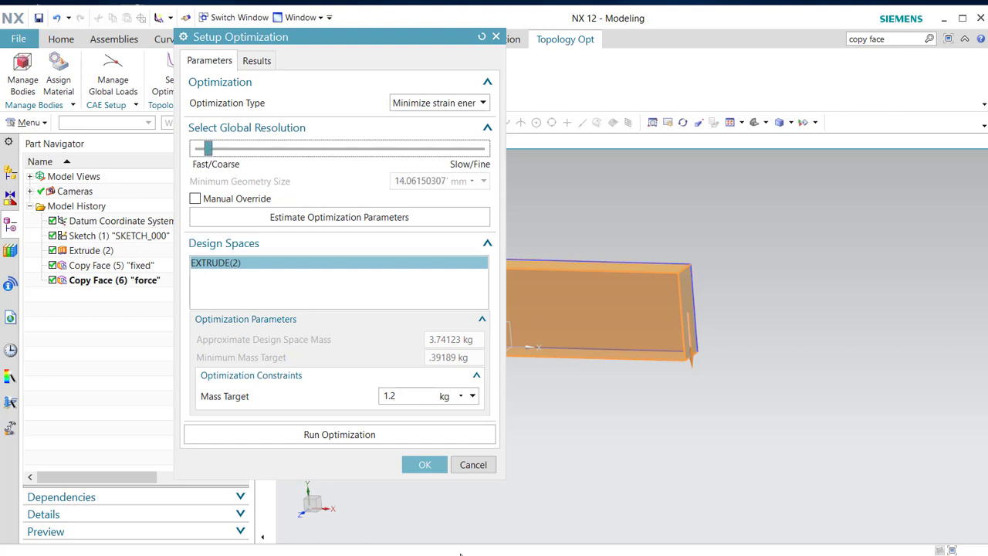
pyautogui.click(384, 437)
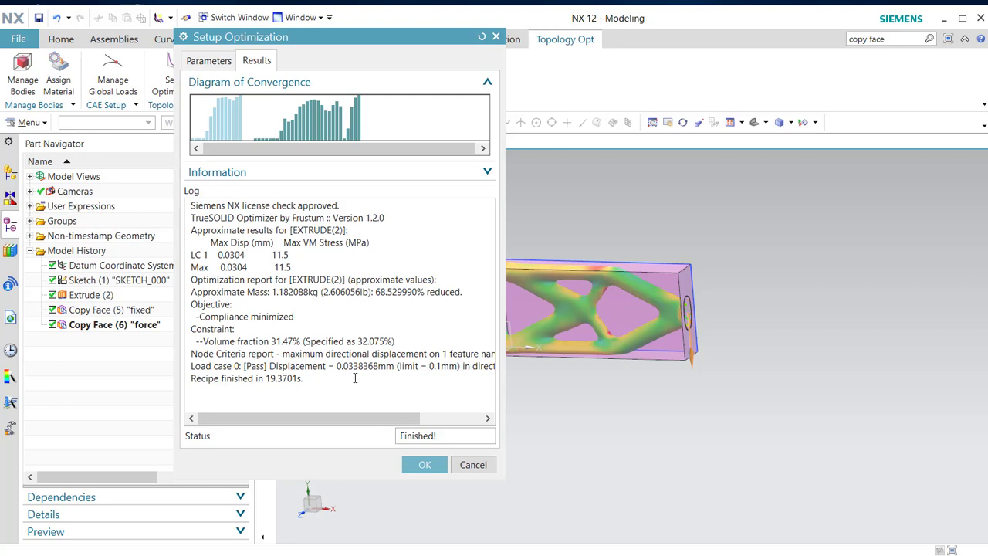
pyautogui.click(424, 466)
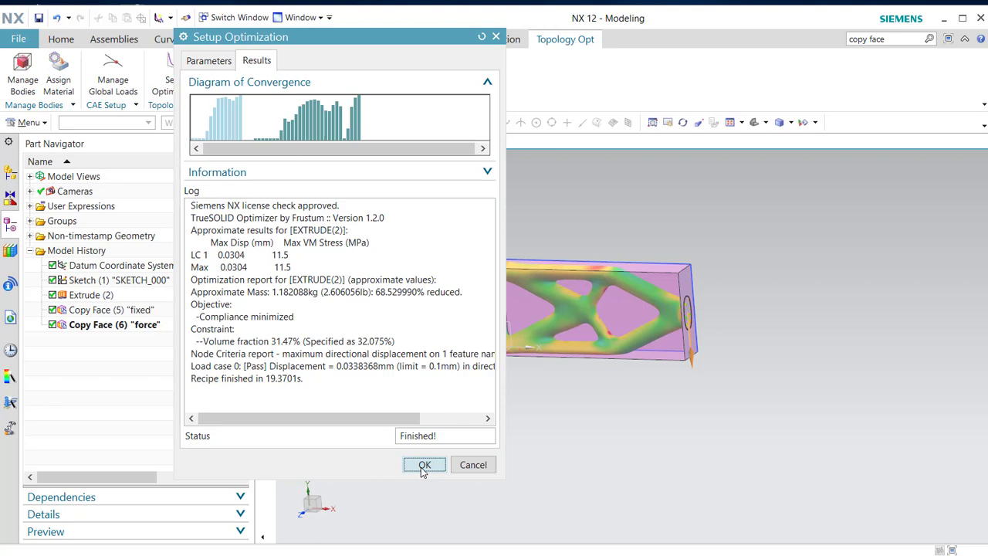
pyautogui.moveTo(572, 426); pyautogui.dragTo(514, 425, button='middle')
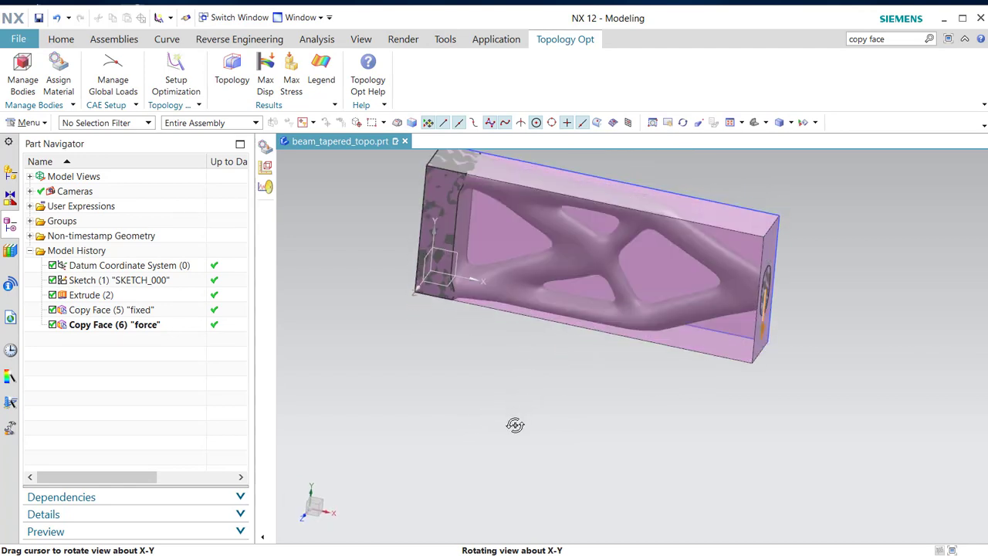
pyautogui.moveTo(450, 410); pyautogui.dragTo(456, 463, button='middle')
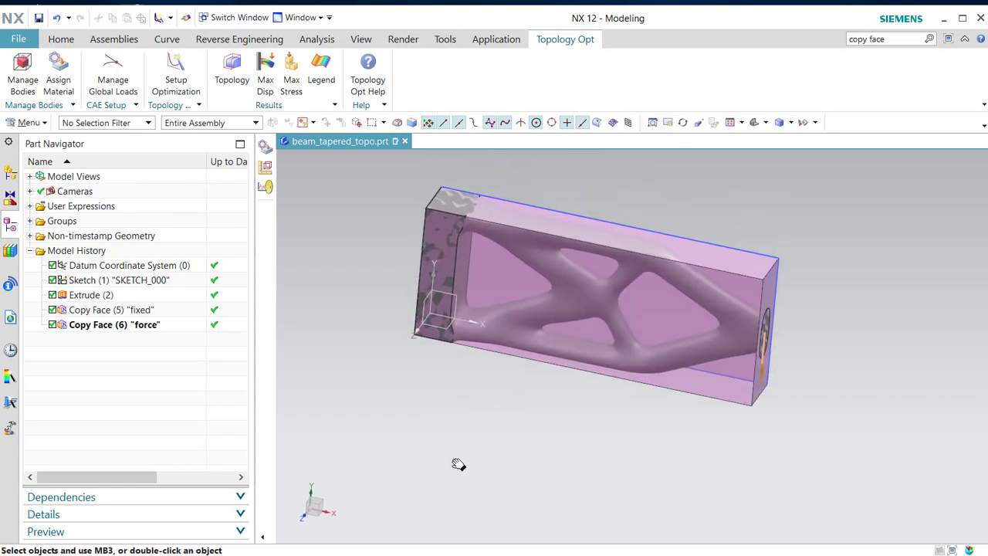
# Set the Material Spreading percentage of the extruded beam's design constraint to 60 and accept the body setup.
pyautogui.click(24, 77)
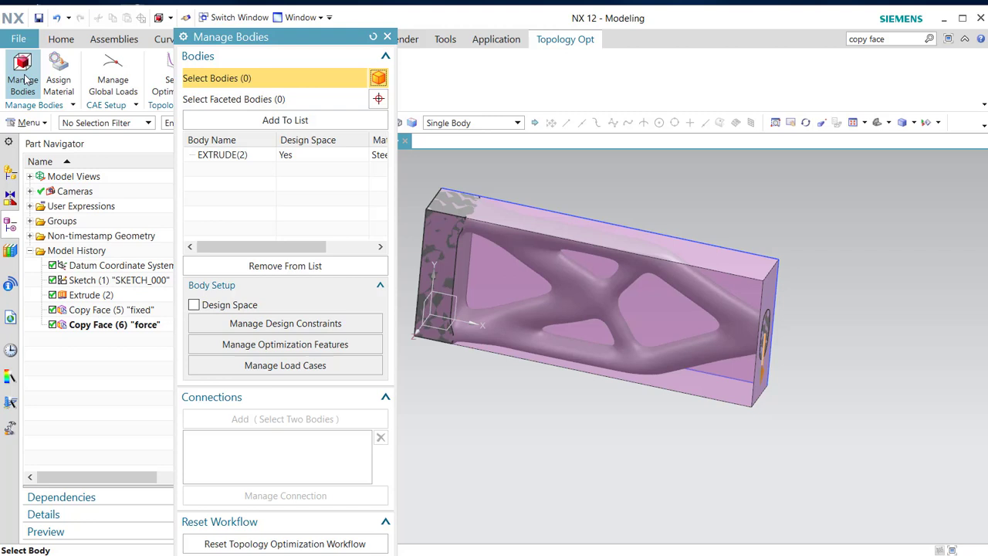
pyautogui.click(315, 326)
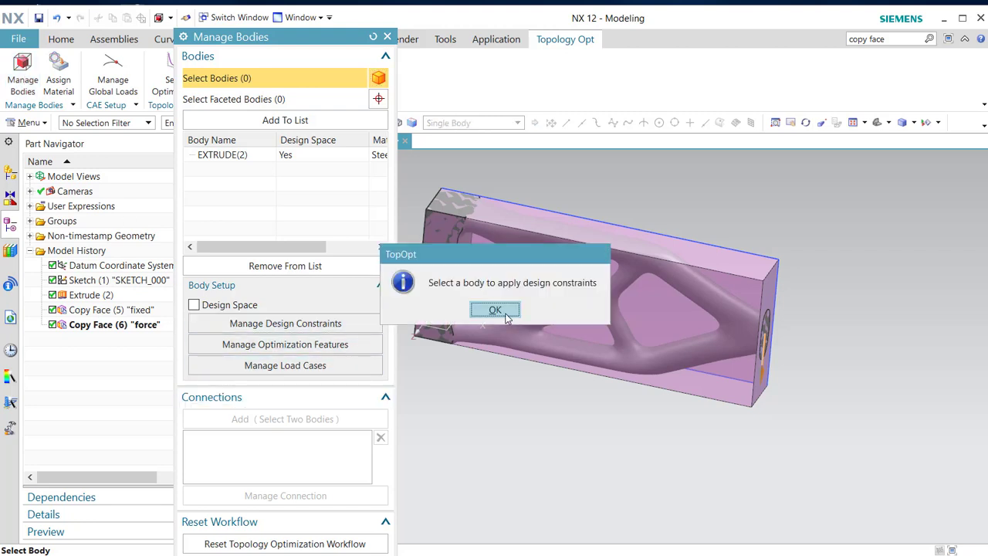
pyautogui.click(495, 310)
pyautogui.click(226, 156)
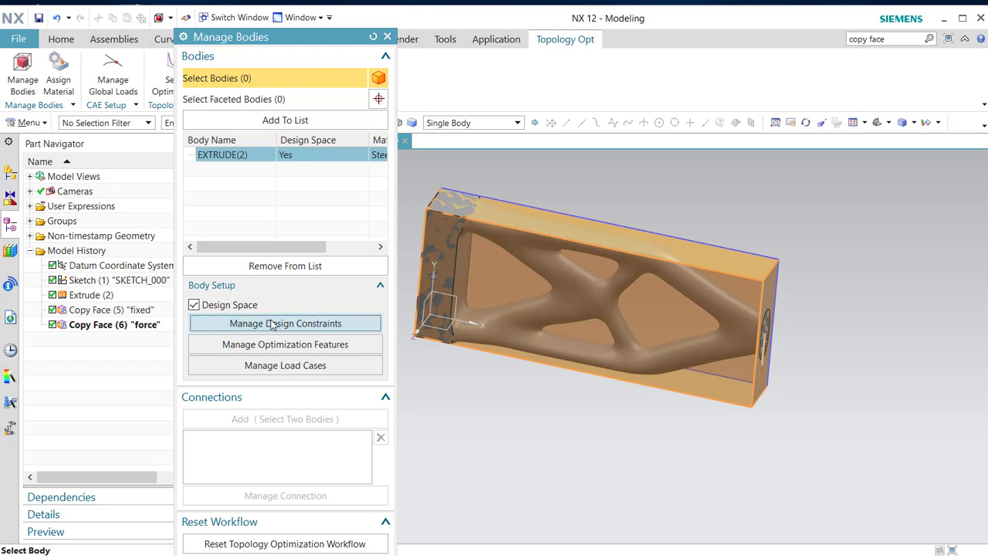
pyautogui.click(265, 324)
pyautogui.click(240, 134)
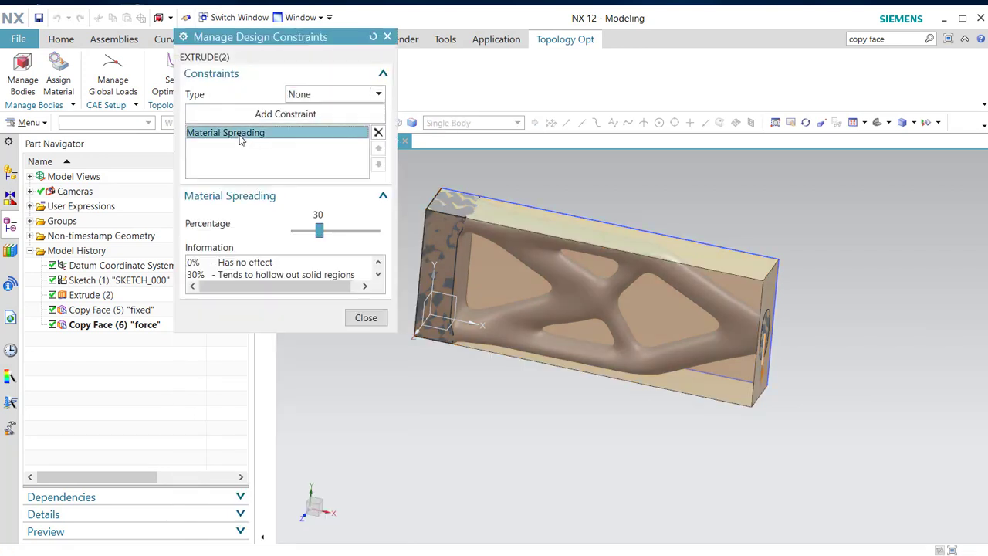
pyautogui.moveTo(320, 230); pyautogui.dragTo(345, 233)
pyautogui.click(374, 321)
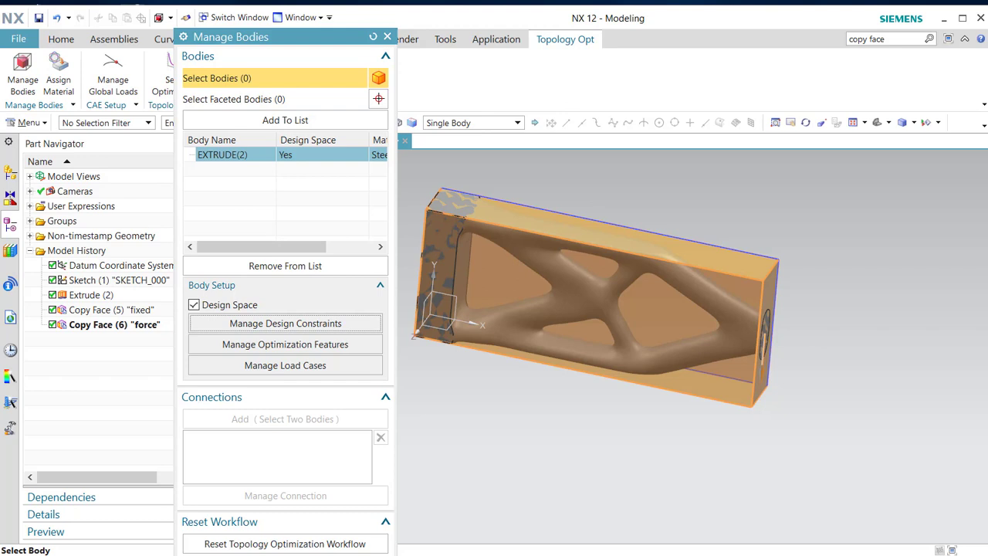
pyautogui.click(318, 519)
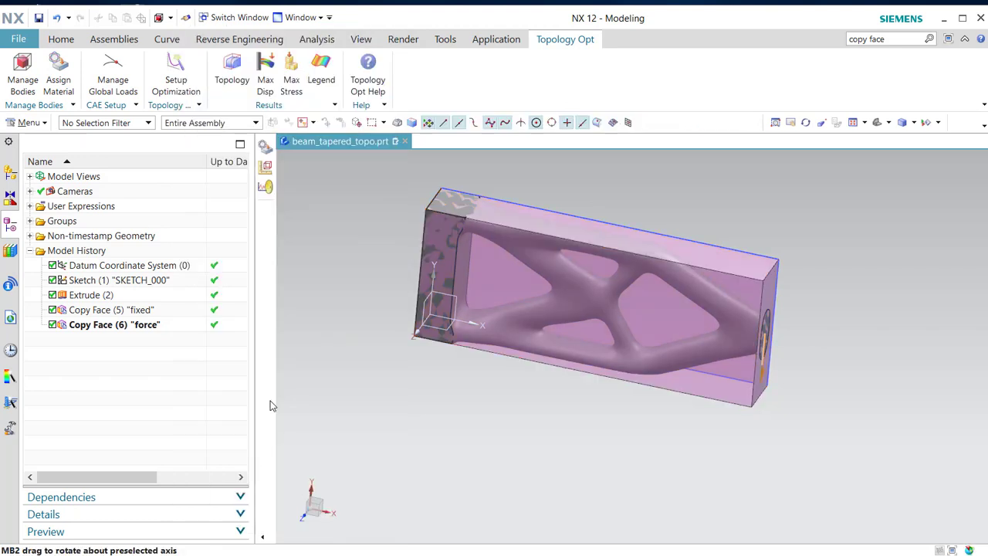
# Rerun the optimization on the extruded beam's design space with the 1.2 kg mass target and accept the result.
pyautogui.click(184, 81)
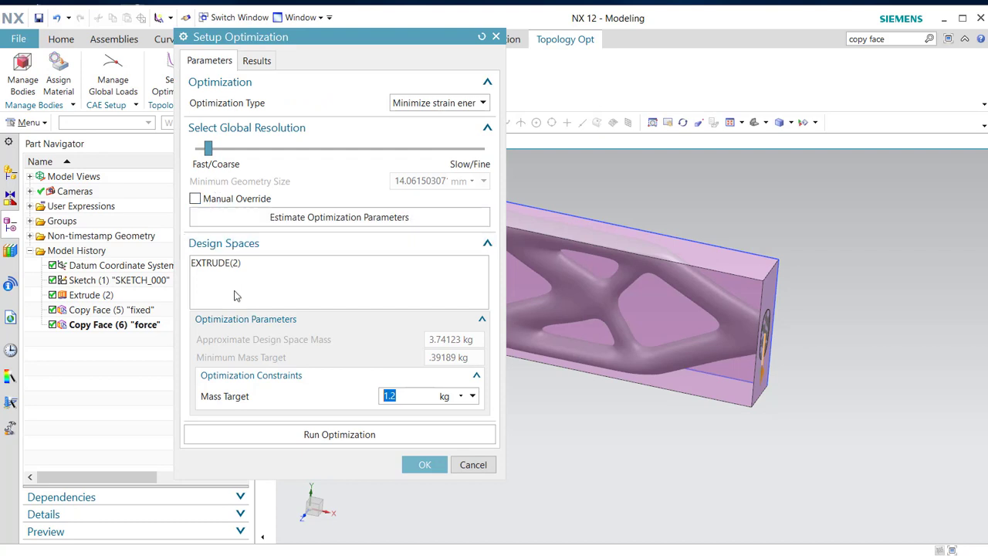
pyautogui.click(230, 268)
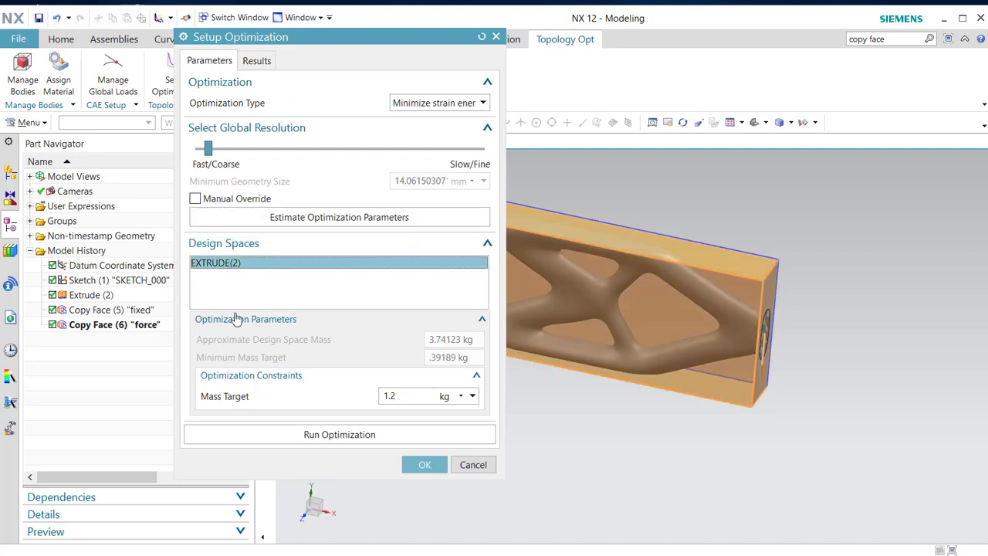
pyautogui.click(278, 437)
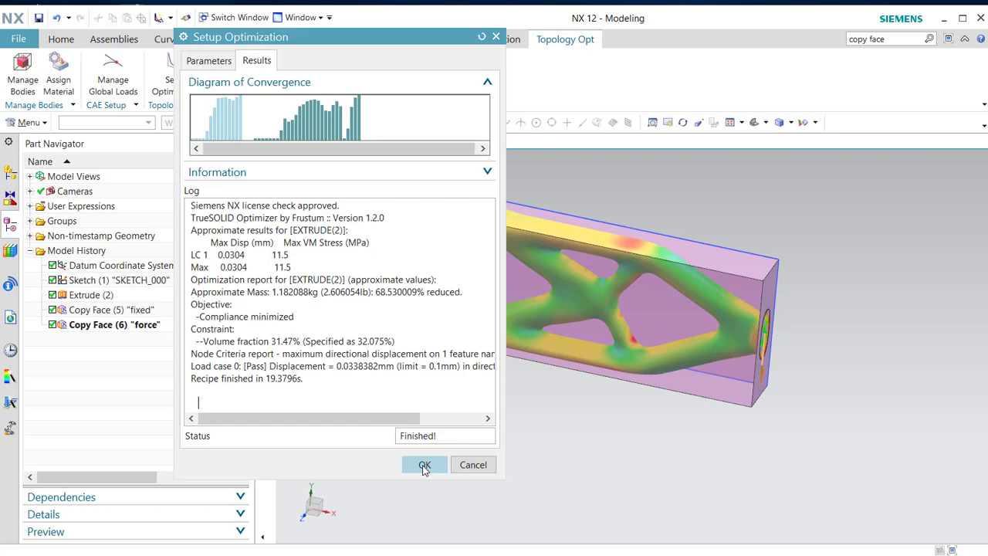
pyautogui.click(424, 466)
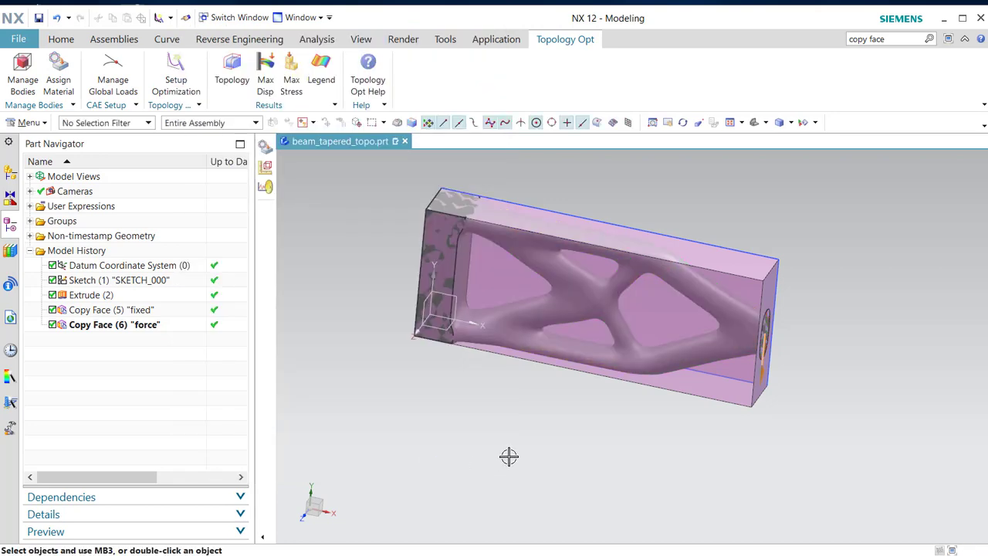
pyautogui.moveTo(510, 456)
pyautogui.mouseDown(button='middle')
pyautogui.moveTo(489, 419)
pyautogui.moveTo(463, 441)
pyautogui.moveTo(528, 435)
pyautogui.moveTo(523, 468)
pyautogui.moveTo(508, 451)
pyautogui.moveTo(492, 453)
pyautogui.moveTo(501, 458)
pyautogui.mouseUp(button='middle')
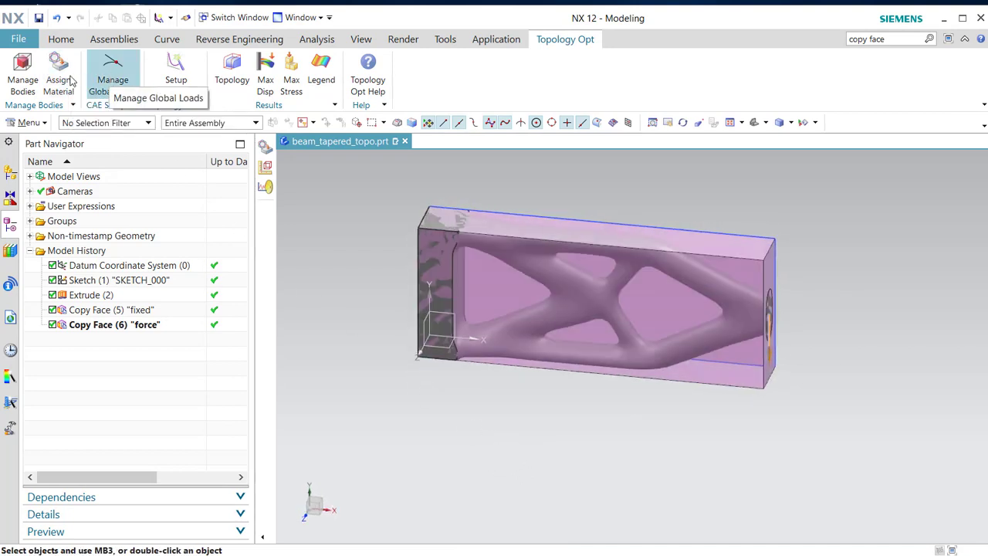
# Set the Material Spreading percentage of the extruded beam's design constraint to 100 and accept the body setup.
pyautogui.click(22, 77)
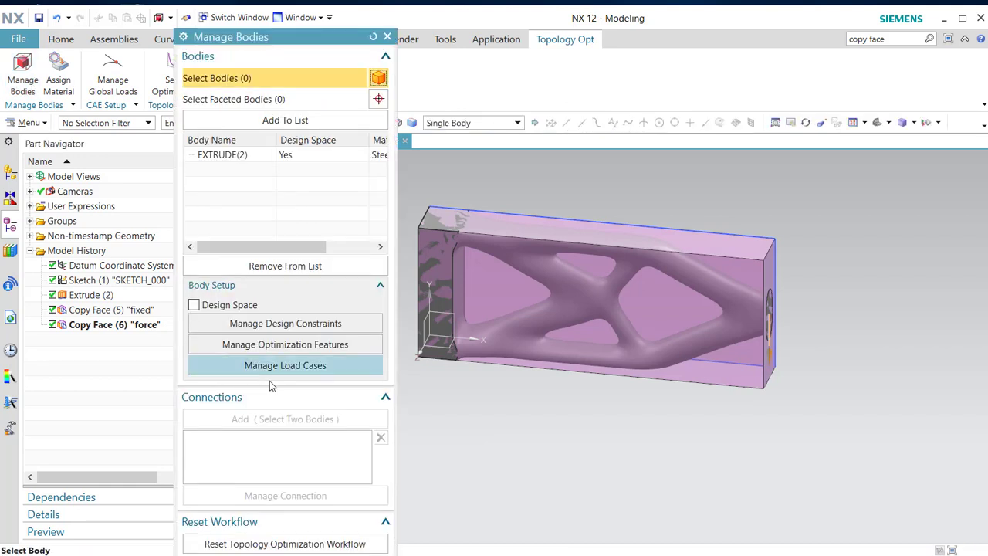
pyautogui.click(257, 154)
pyautogui.click(274, 326)
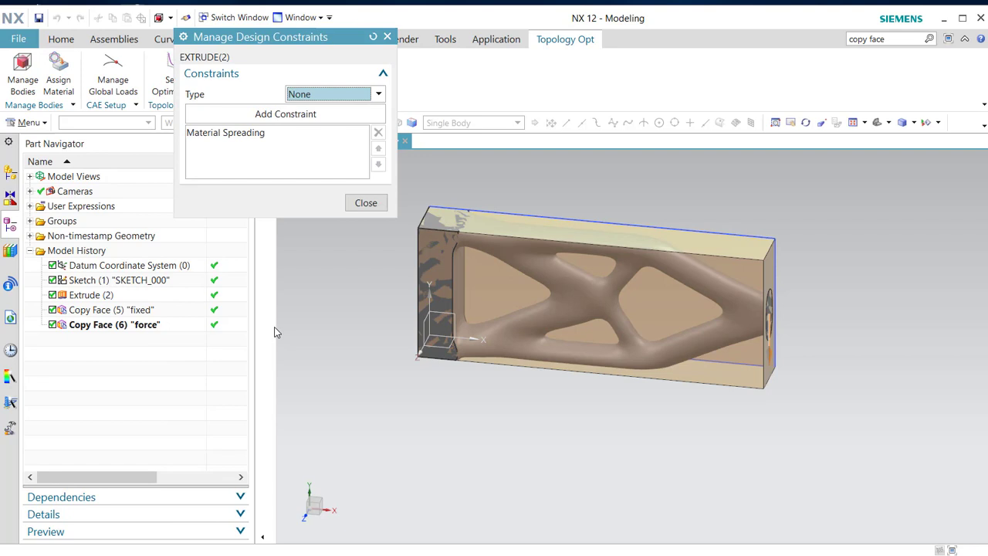
pyautogui.click(264, 137)
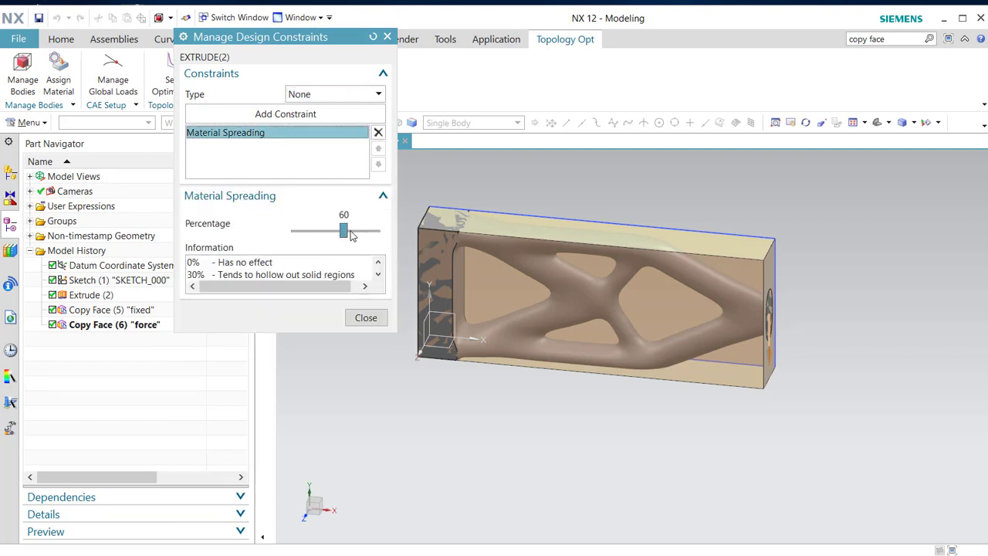
pyautogui.moveTo(345, 234); pyautogui.dragTo(380, 234)
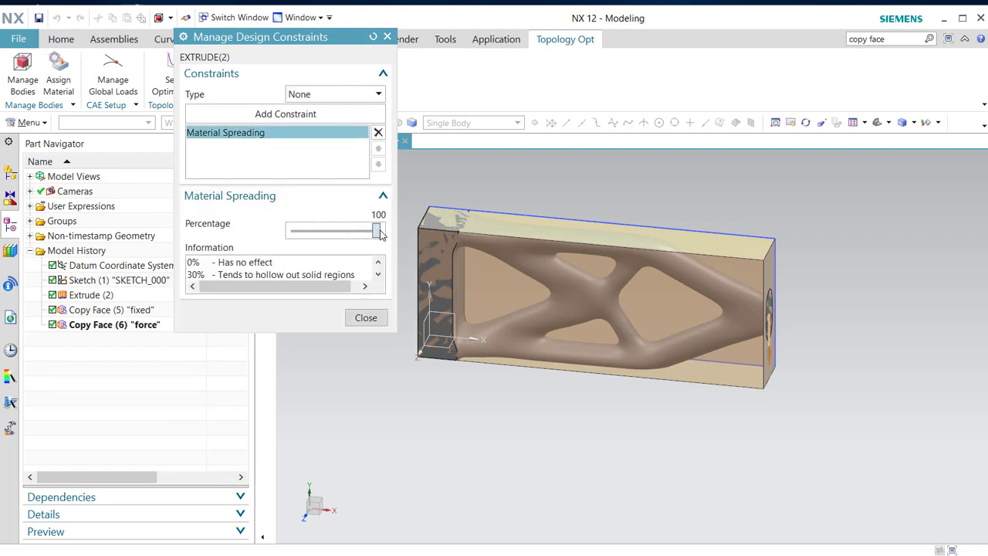
pyautogui.click(363, 318)
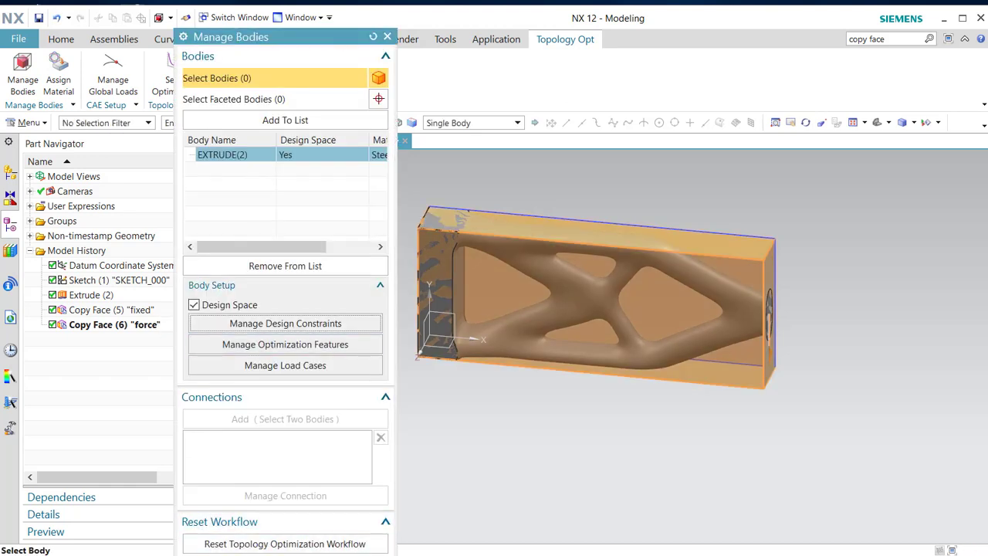
pyautogui.click(320, 503)
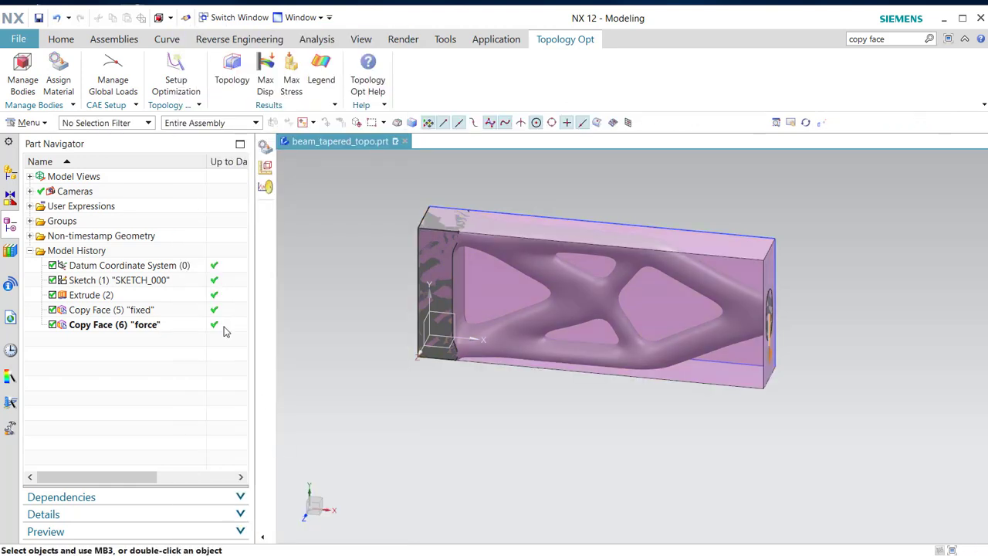
# Run the optimization again for the extruded beam with the 100 percent material spreading and accept the result.
pyautogui.click(176, 87)
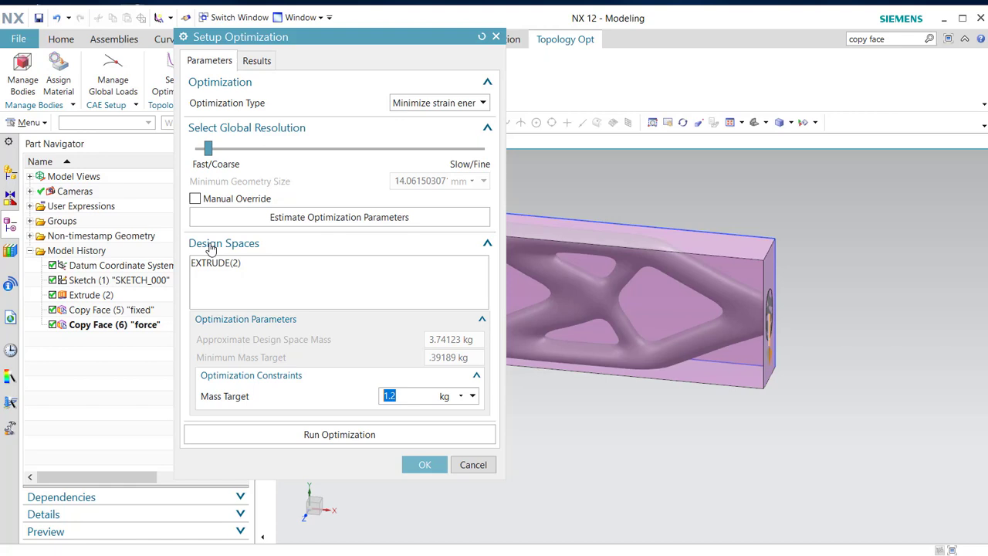
pyautogui.click(224, 264)
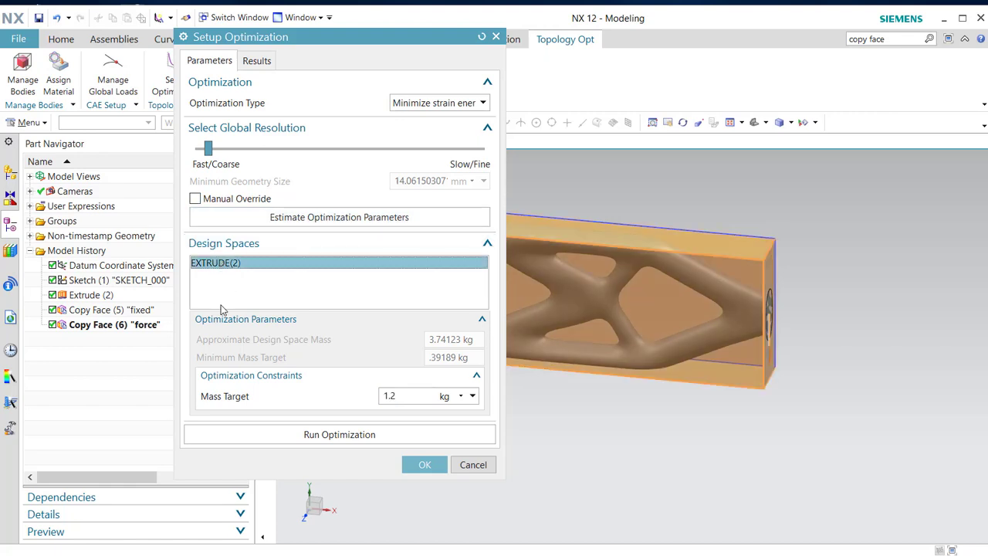
pyautogui.click(282, 437)
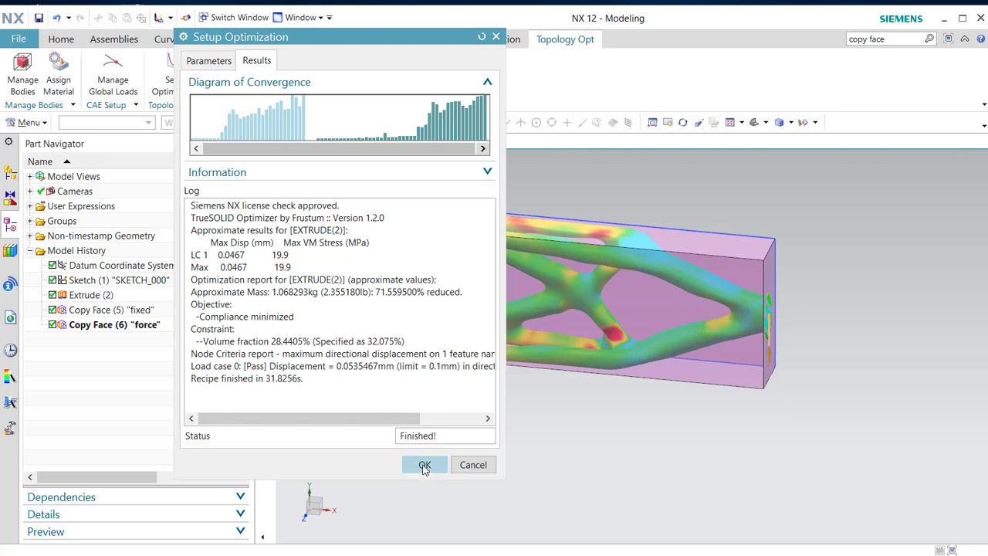
pyautogui.click(425, 466)
pyautogui.moveTo(517, 443); pyautogui.dragTo(581, 480, button='middle')
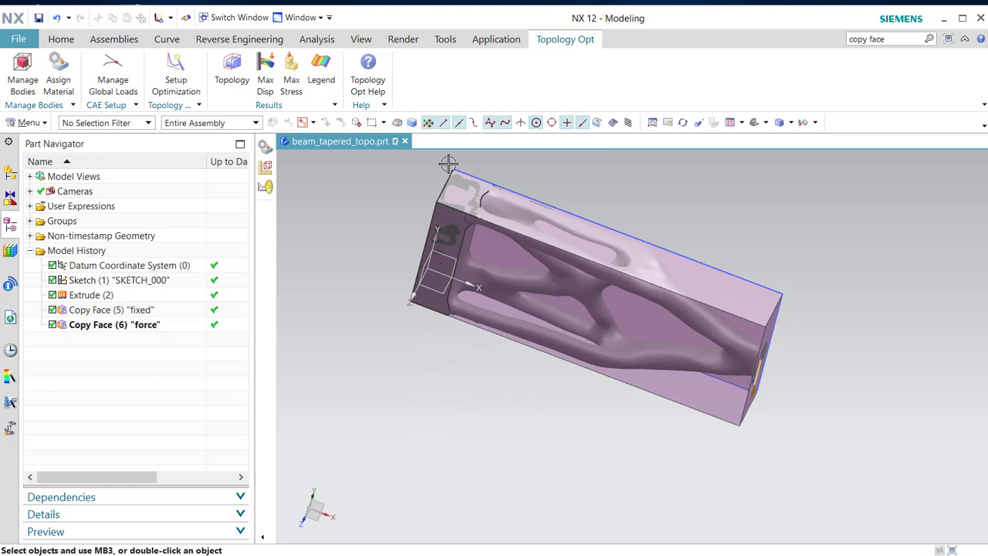
# Hide the original extruded beam so only the optimized lightweight body and the copied faces are displayed.
pyautogui.click(531, 201)
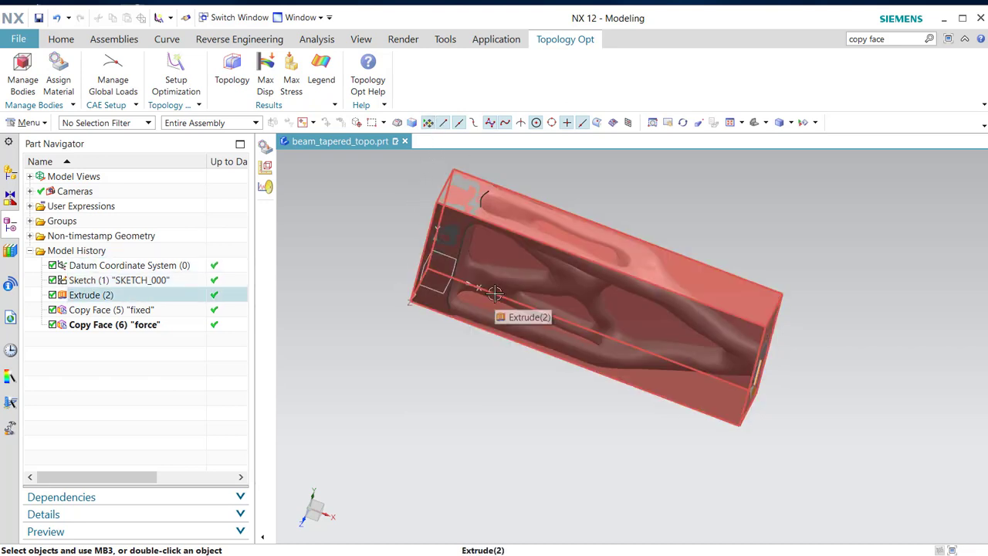
pyautogui.click(629, 277)
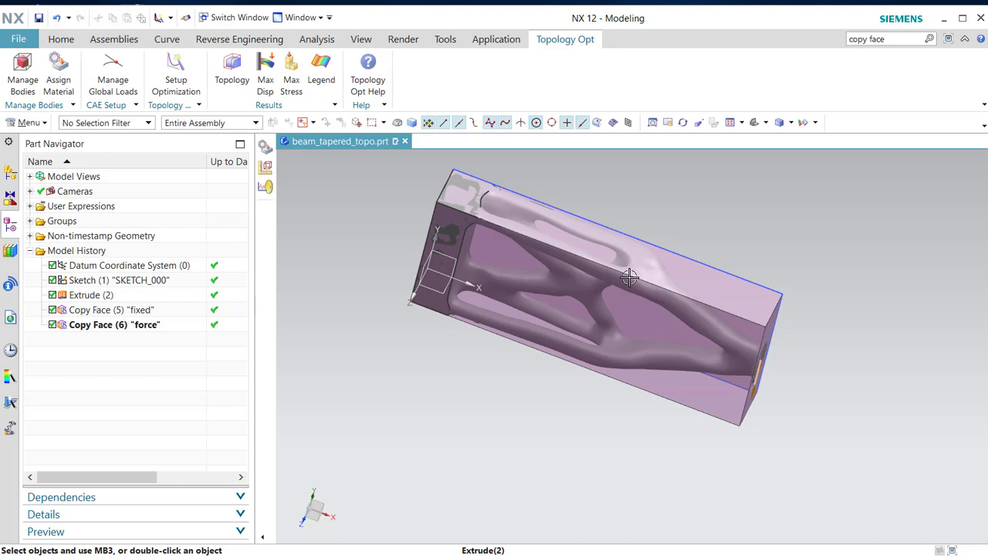
pyautogui.rightClick(830, 295)
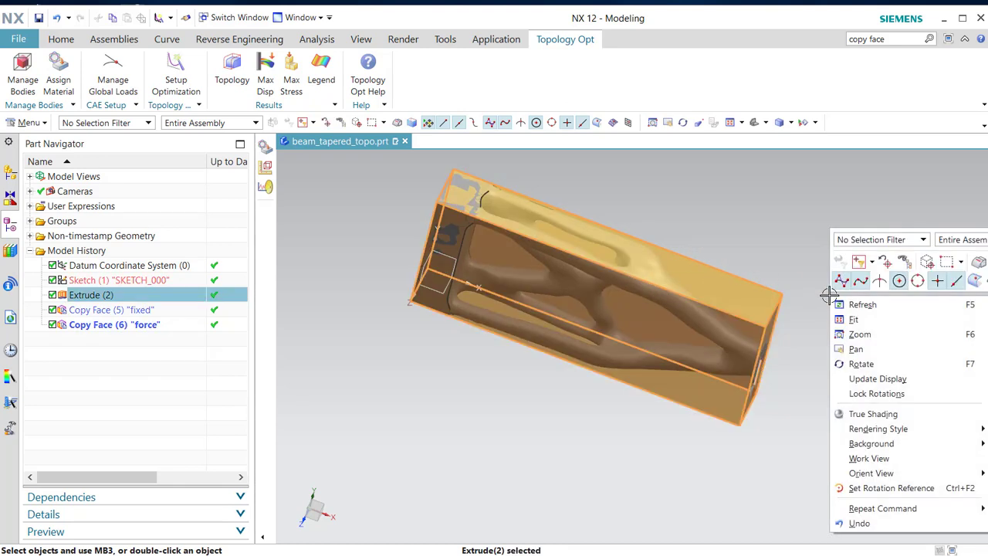
pyautogui.click(702, 297)
pyautogui.rightClick(702, 297)
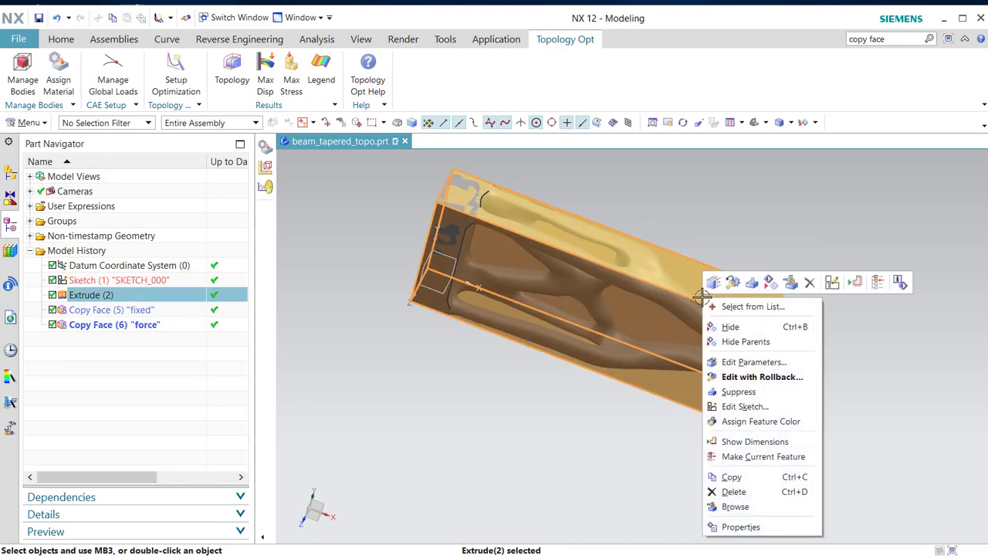
pyautogui.click(728, 327)
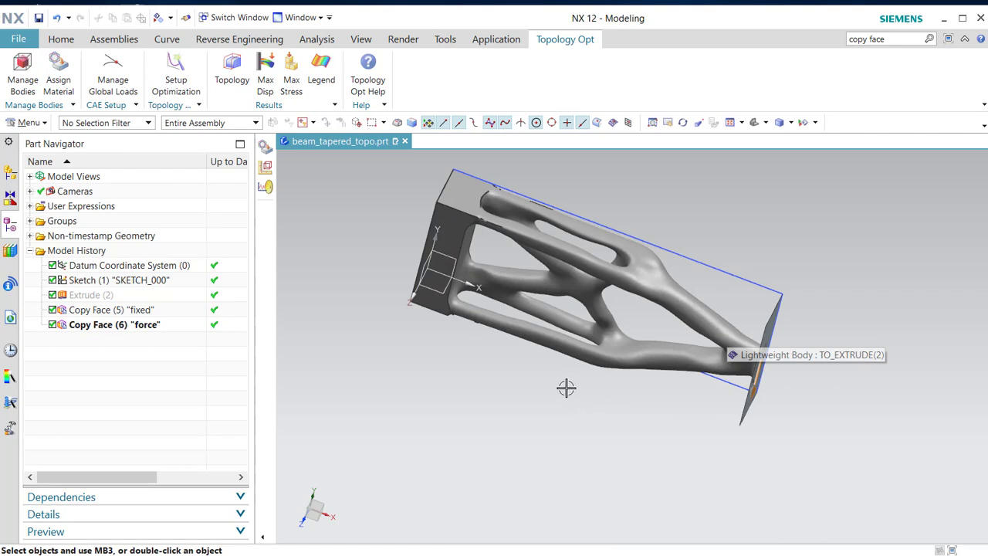
# Convert the optimized lightweight facet body of the beam into a convergent body.
pyautogui.moveTo(565, 389); pyautogui.dragTo(572, 356, button='middle')
pyautogui.click(256, 43)
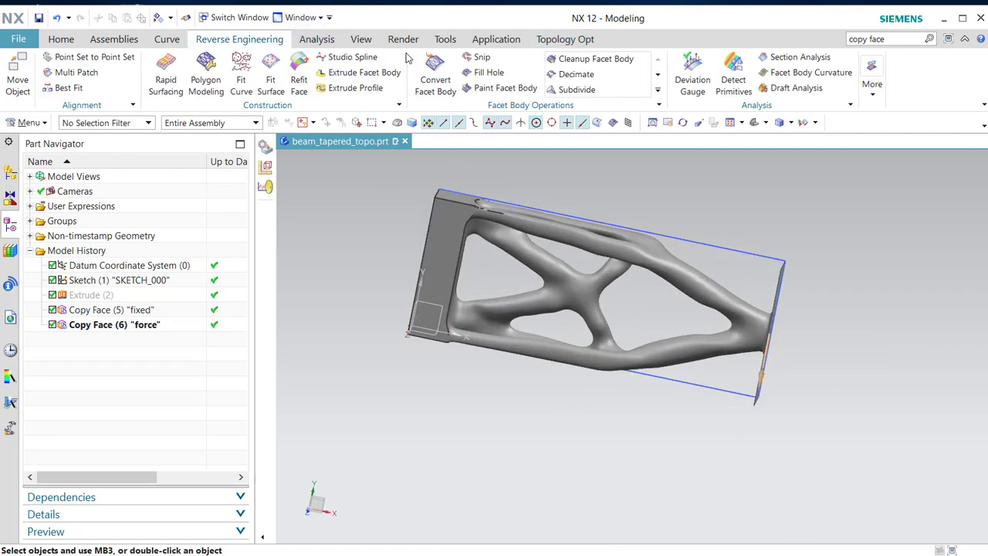
pyautogui.click(436, 76)
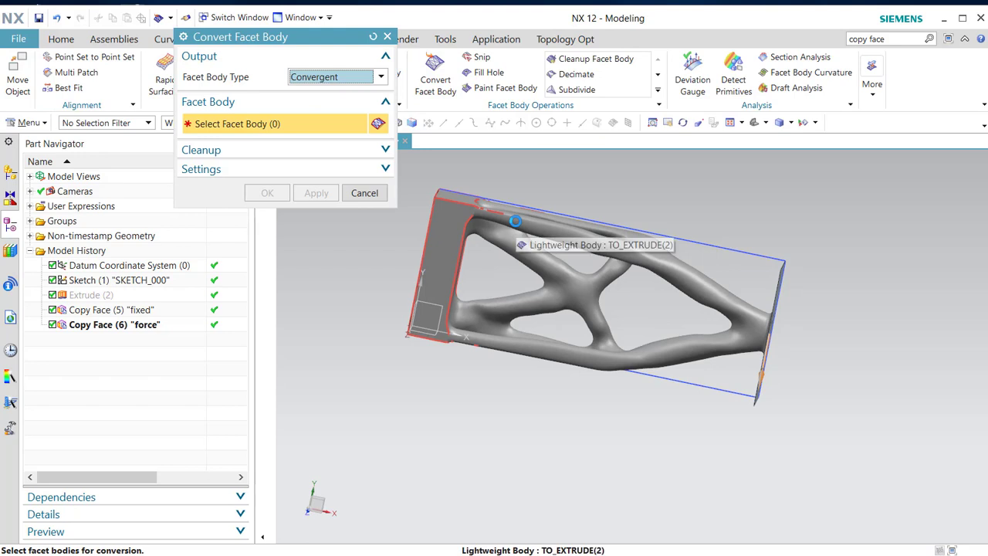
pyautogui.click(515, 221)
pyautogui.click(267, 193)
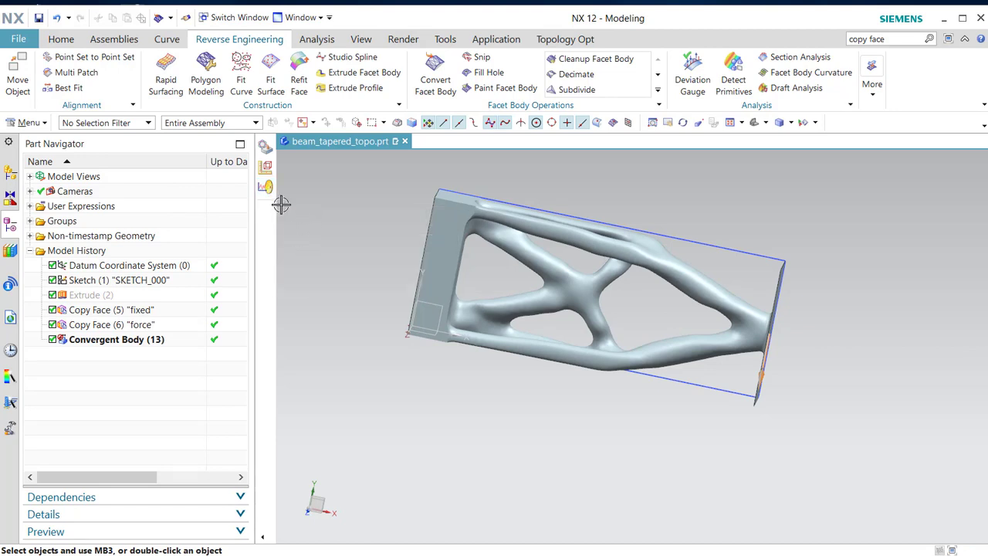
# Measure the mass of the optimized convergent beam body without making the measurement associative.
pyautogui.click(268, 170)
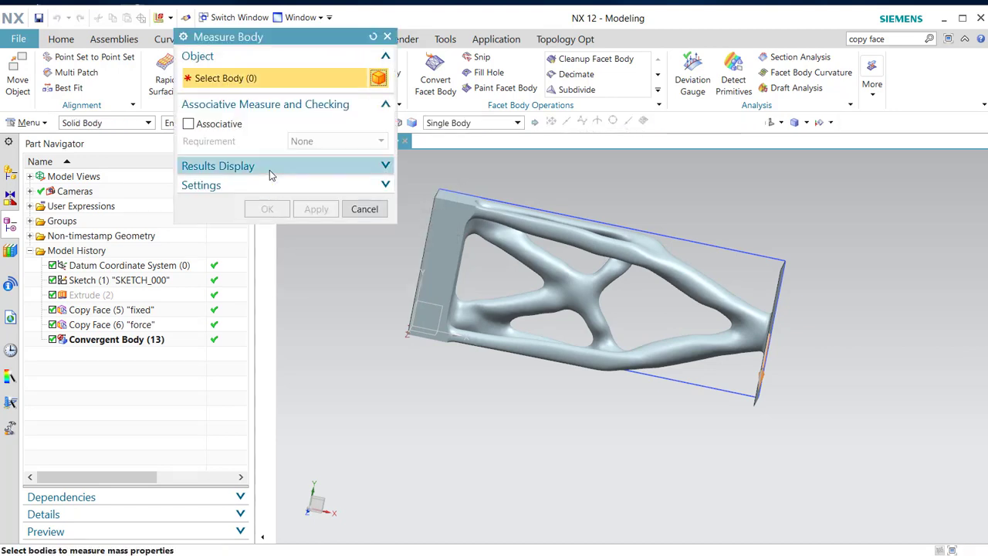
pyautogui.click(467, 235)
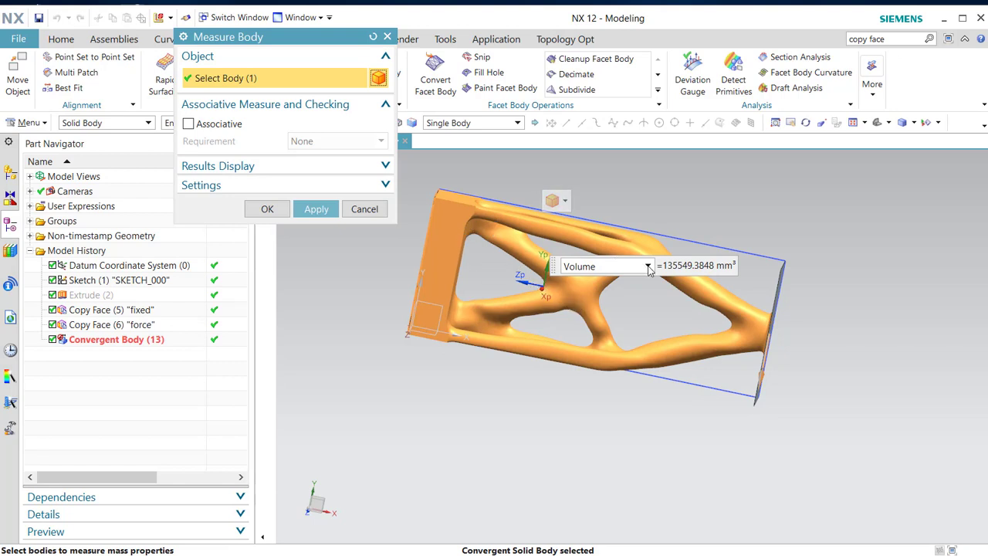
pyautogui.click(649, 266)
pyautogui.click(640, 306)
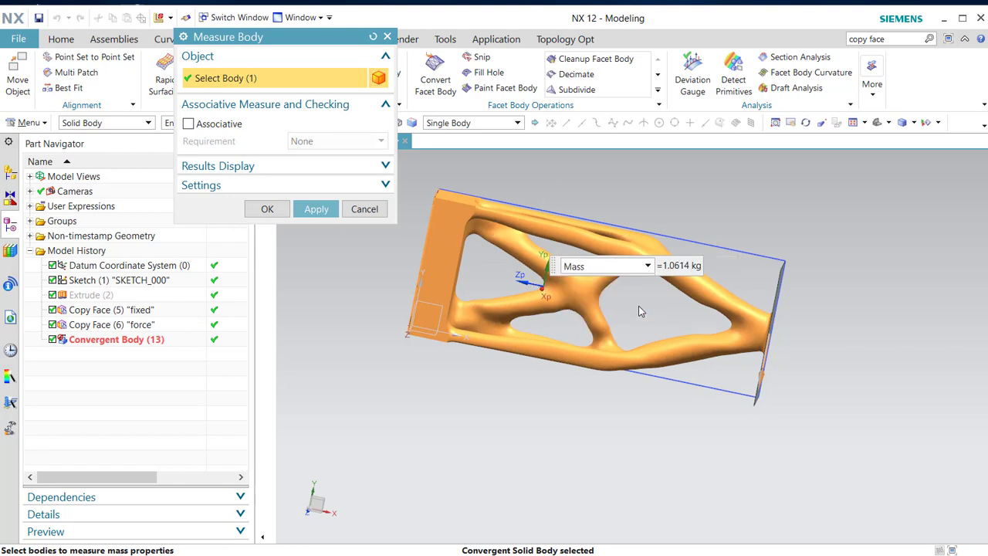
pyautogui.click(264, 210)
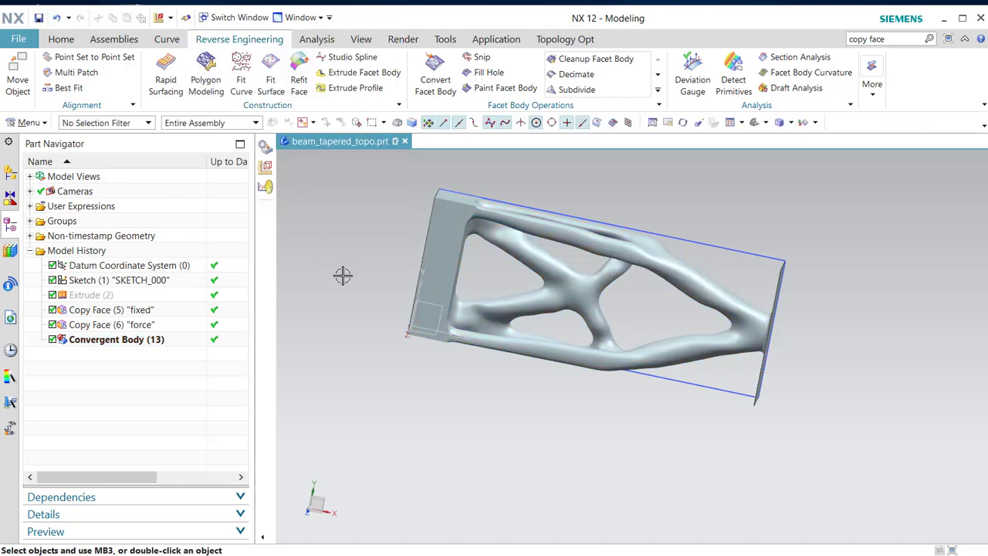
# Delete the convergent body feature of the optimized beam from the model history.
pyautogui.click(156, 342)
pyautogui.rightClick(156, 342)
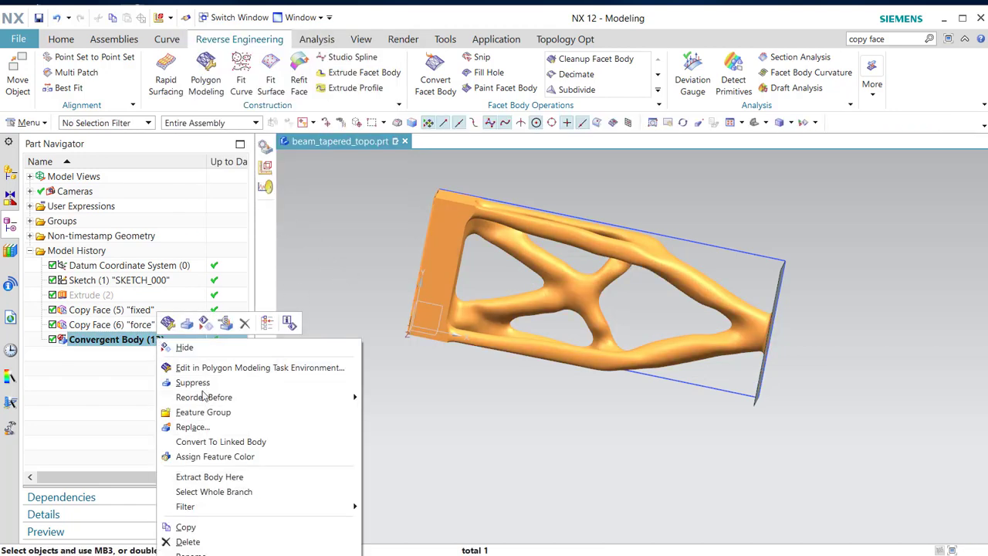
pyautogui.click(188, 542)
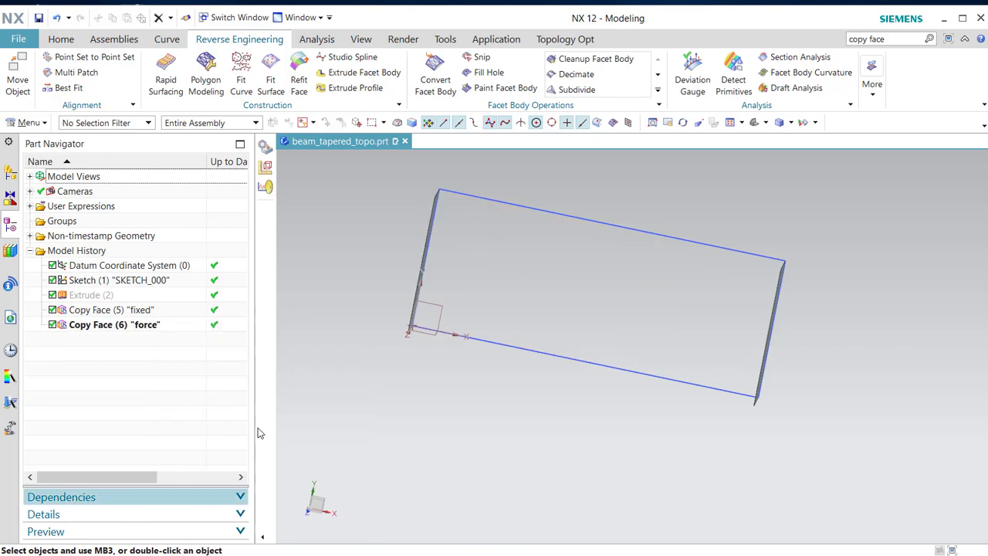
# Display the stress and displacement result bodies TO_STRESS_EXTRUDE(2) and TO_DISP_EXTRUDE(2) of the optimized beam.
pyautogui.click(566, 39)
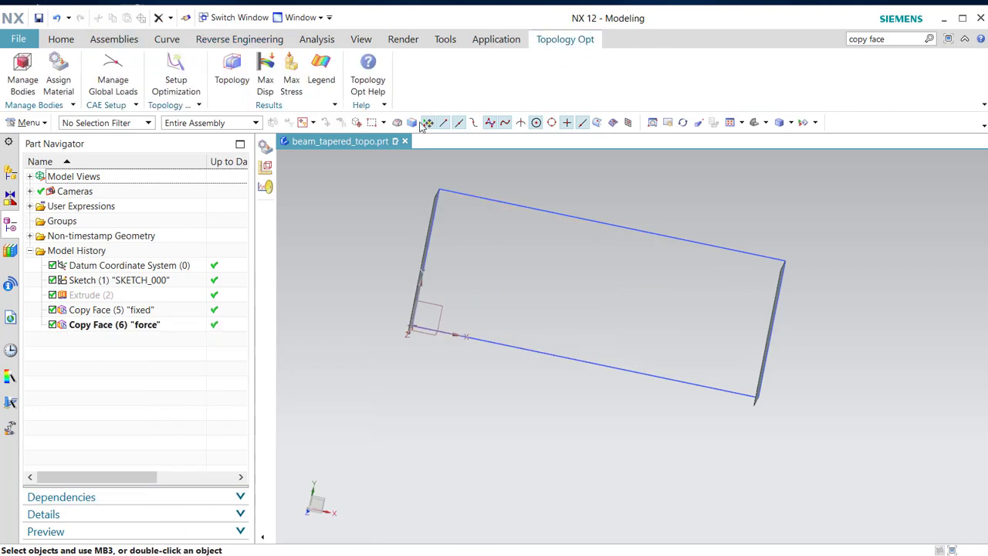
pyautogui.click(30, 236)
pyautogui.click(52, 265)
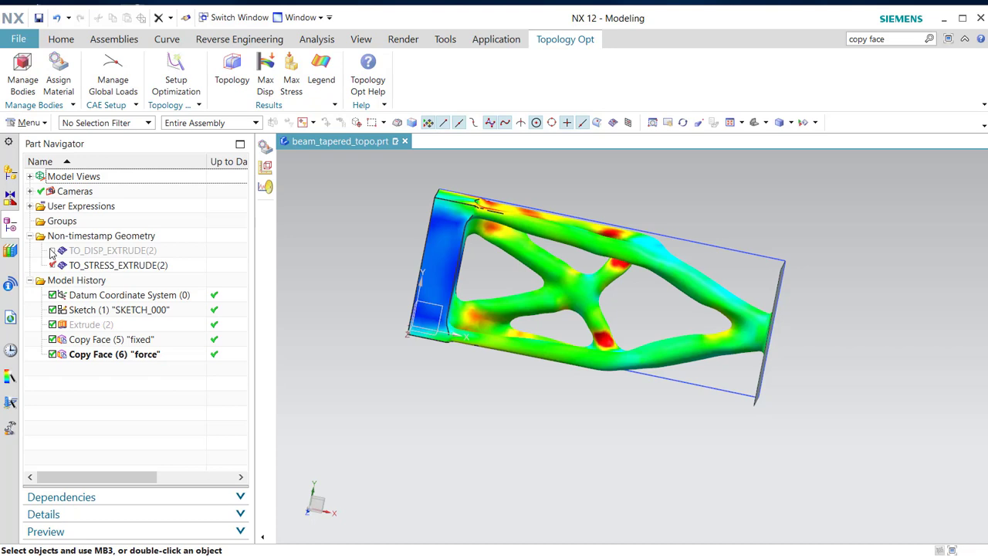
pyautogui.click(52, 251)
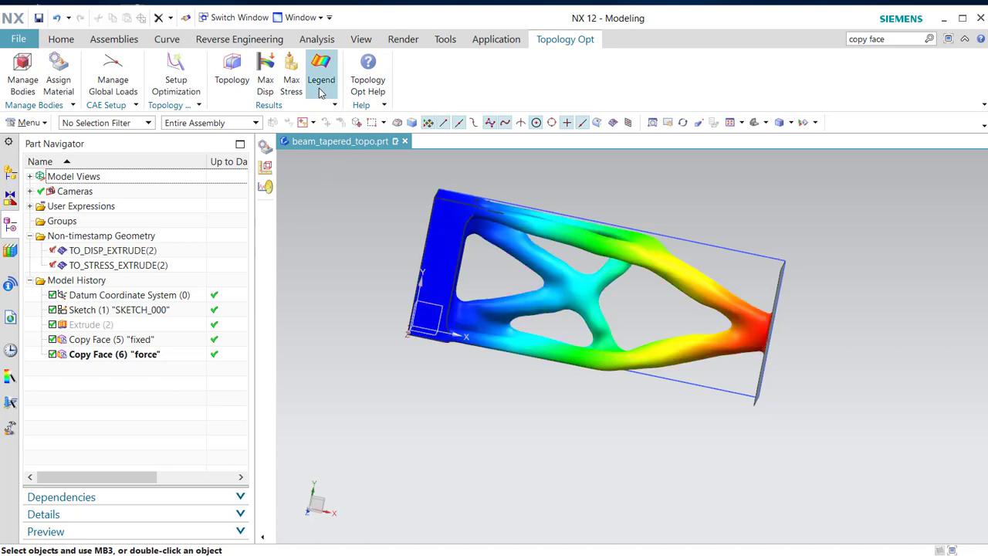
# Examine the maximum displacement and maximum stress results of the optimized beam with their FEA legends, closing each legend.
pyautogui.click(272, 83)
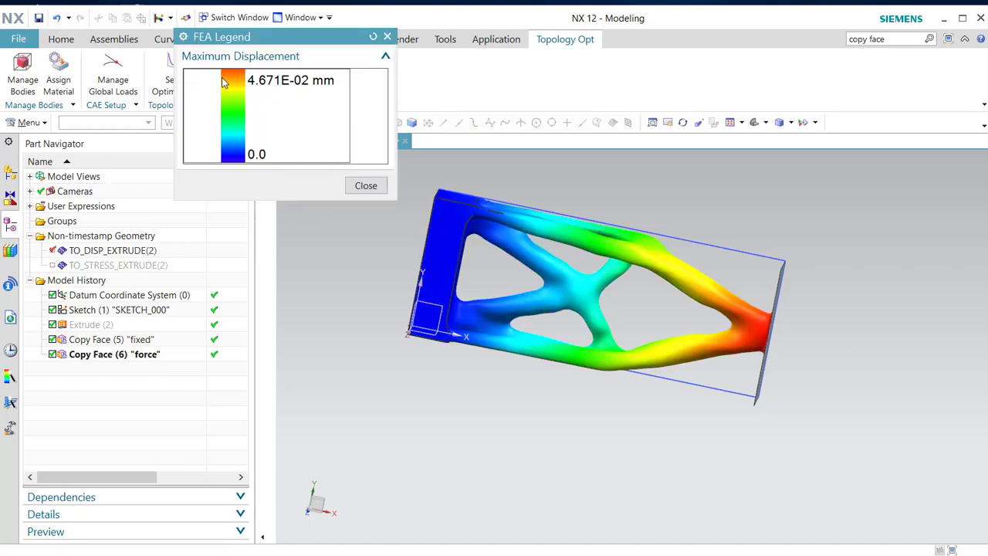
pyautogui.click(366, 185)
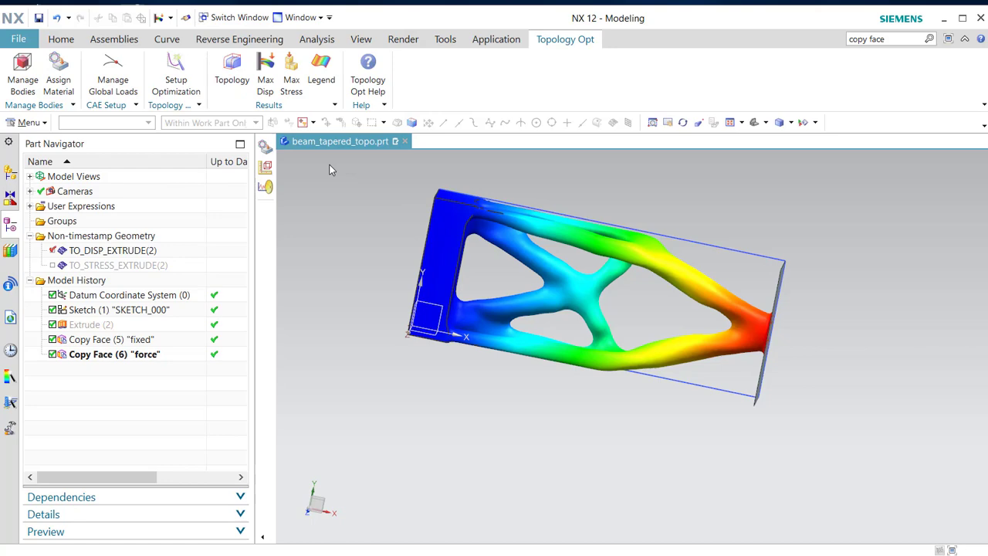
pyautogui.click(289, 77)
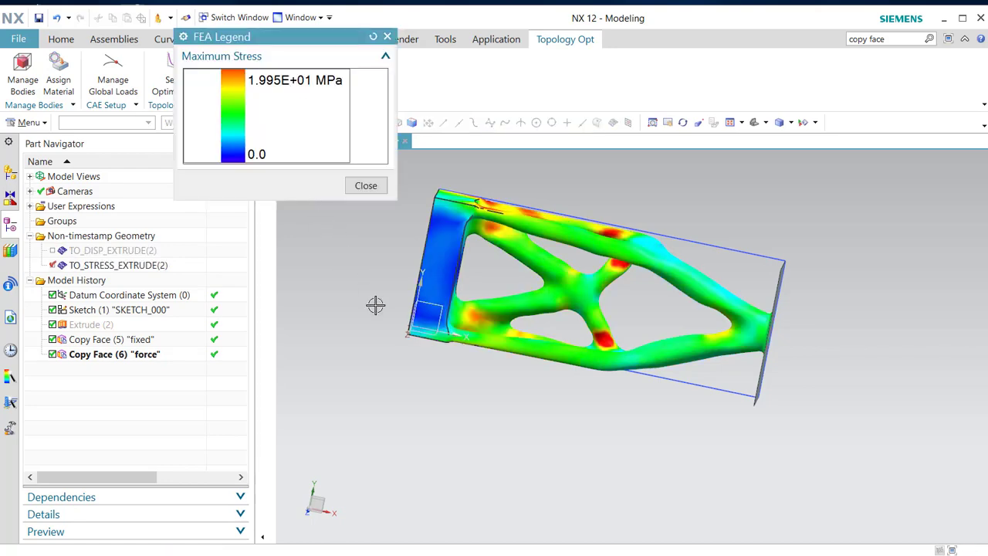
pyautogui.moveTo(375, 306)
pyautogui.mouseDown(button='middle')
pyautogui.moveTo(344, 380)
pyautogui.moveTo(361, 348)
pyautogui.moveTo(366, 281)
pyautogui.moveTo(397, 252)
pyautogui.moveTo(374, 322)
pyautogui.mouseUp(button='middle')
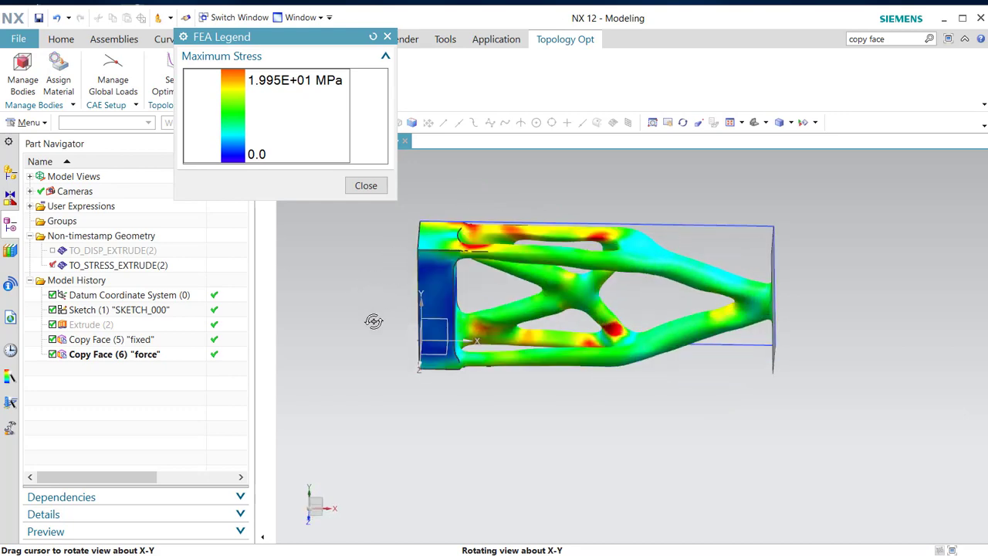
pyautogui.click(366, 186)
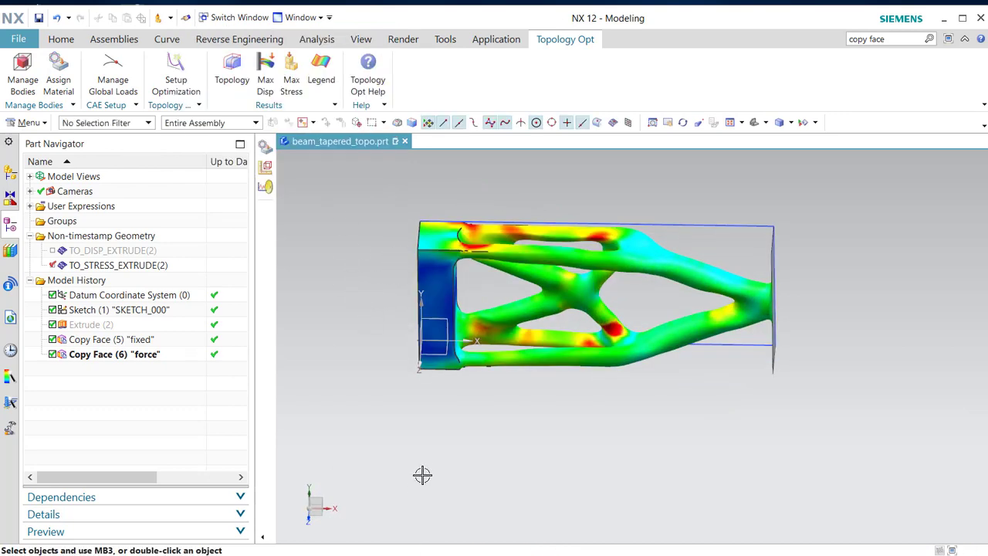